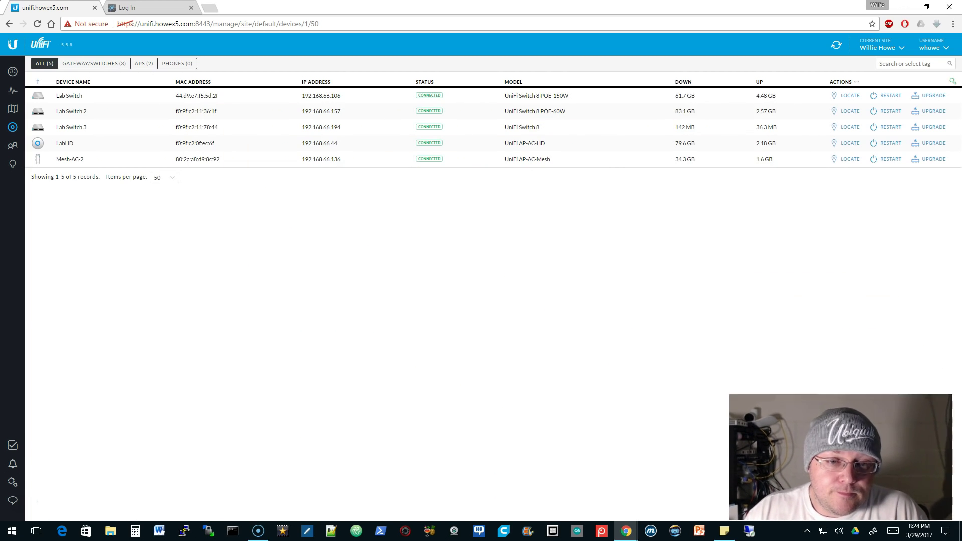
Open the Lab Switch's Properties panel from the Devices list
left_click(244, 440)
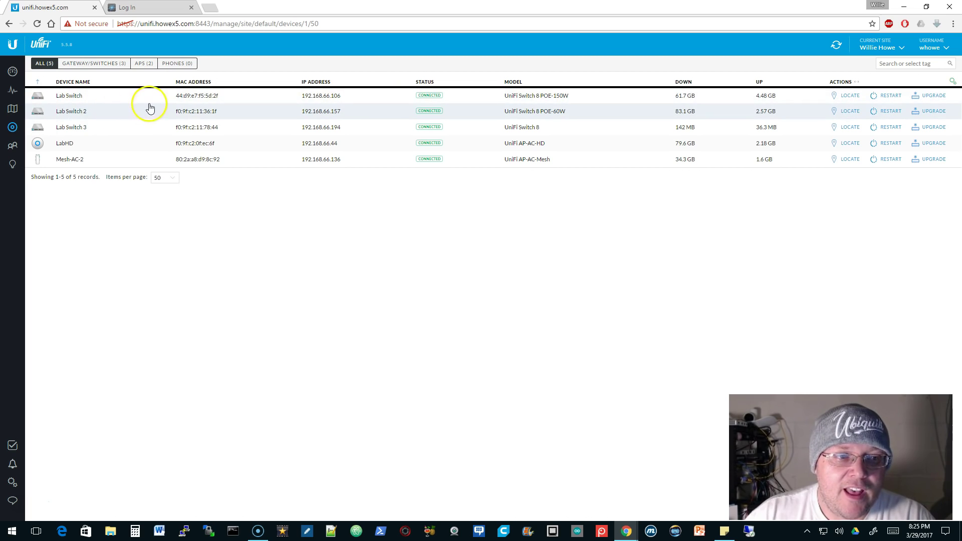
left_click(75, 96)
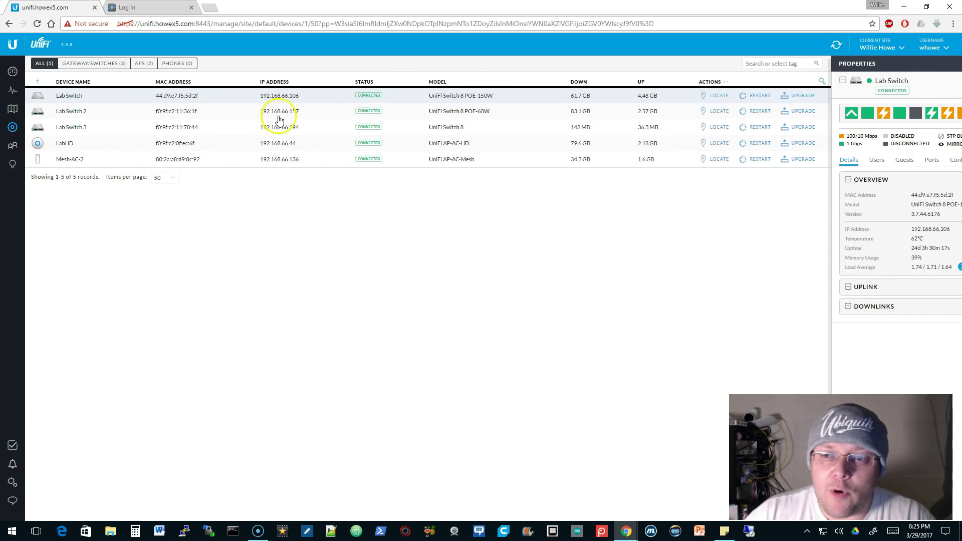
mouse_move(940, 117)
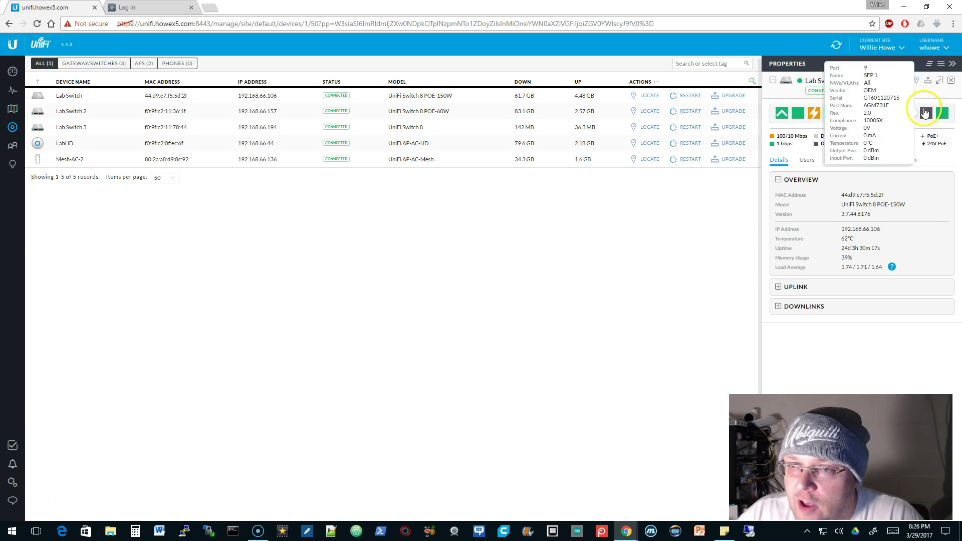
left_click(945, 120)
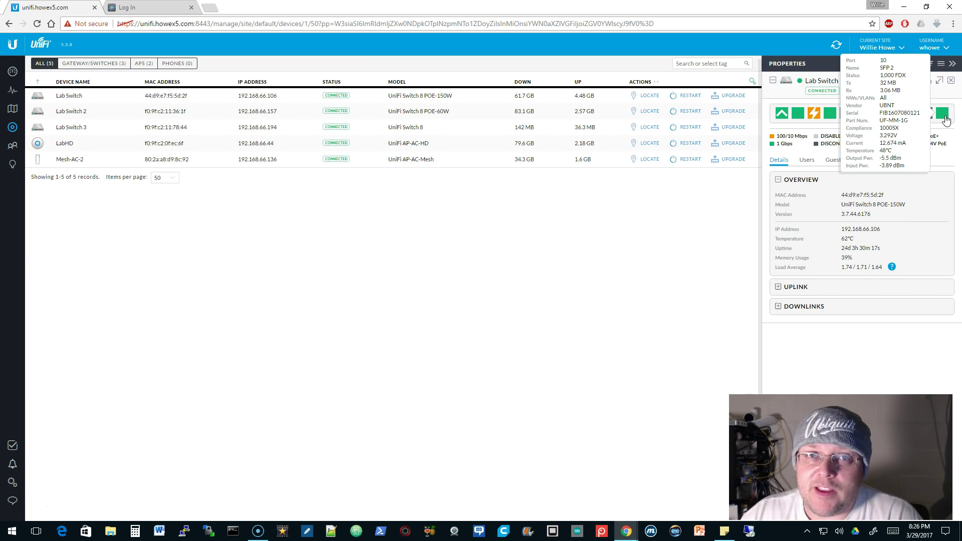
left_click(315, 397)
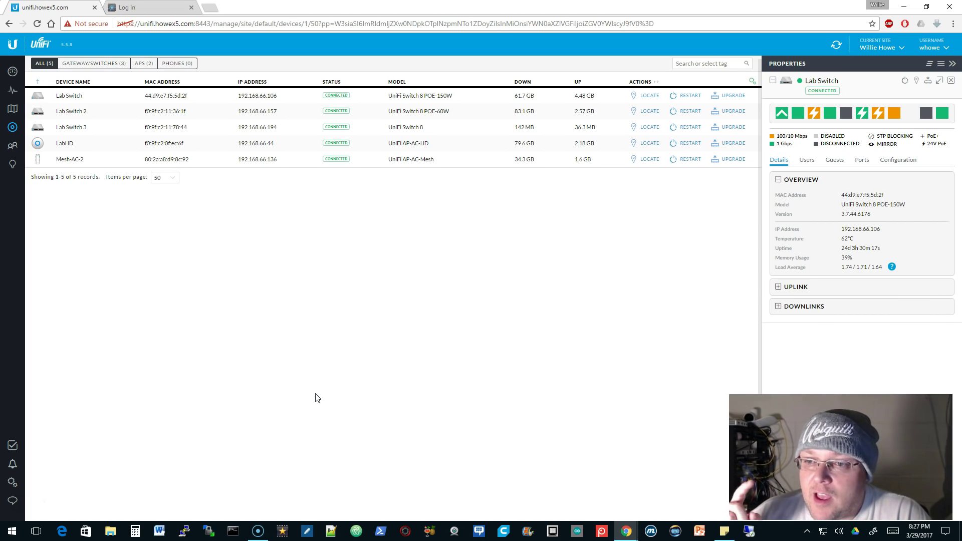
left_click(943, 119)
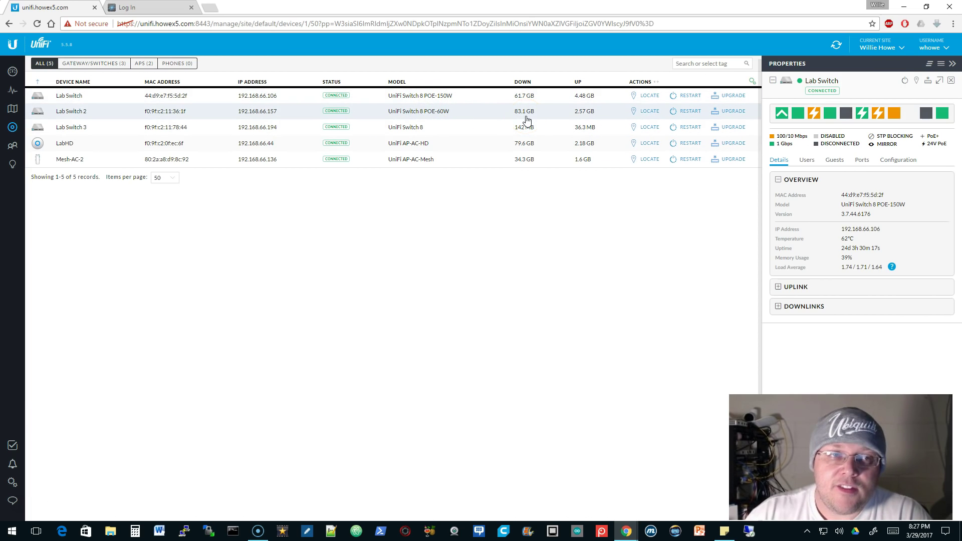
Sign in to the EdgeSwitch web UI with the admin user name and password, then go back to UniFi Controller
left_click(150, 7)
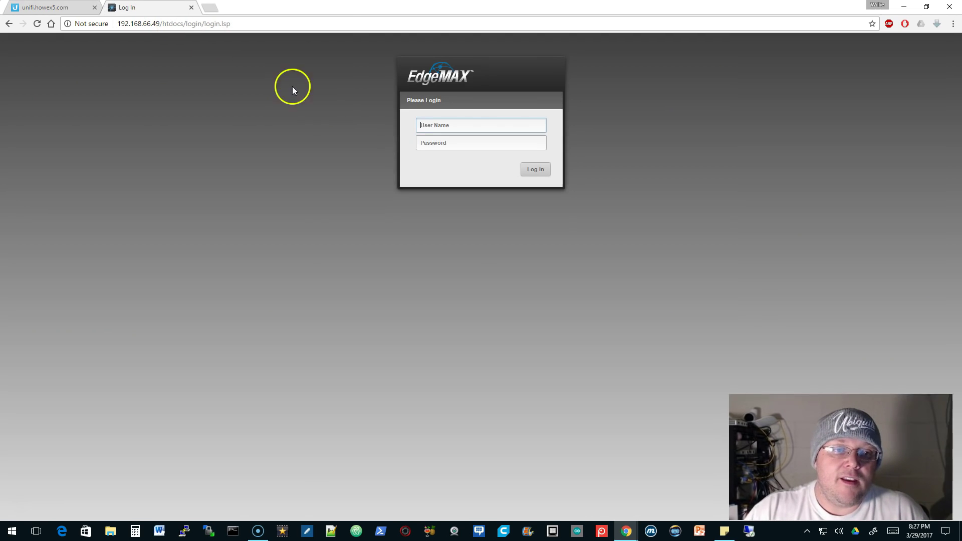
left_click(500, 127)
type("ubnt")
key("Tab")
type("ubnt")
key("Return")
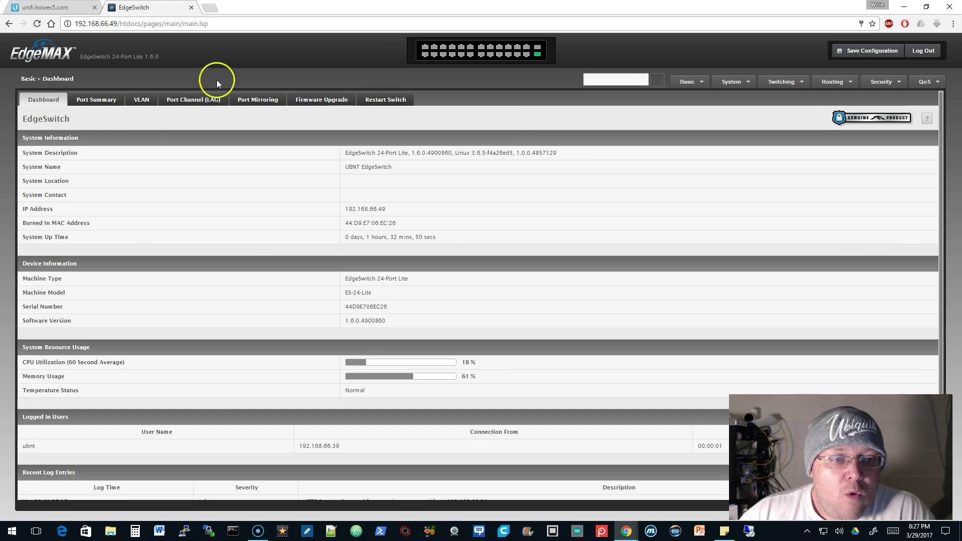
mouse_move(538, 55)
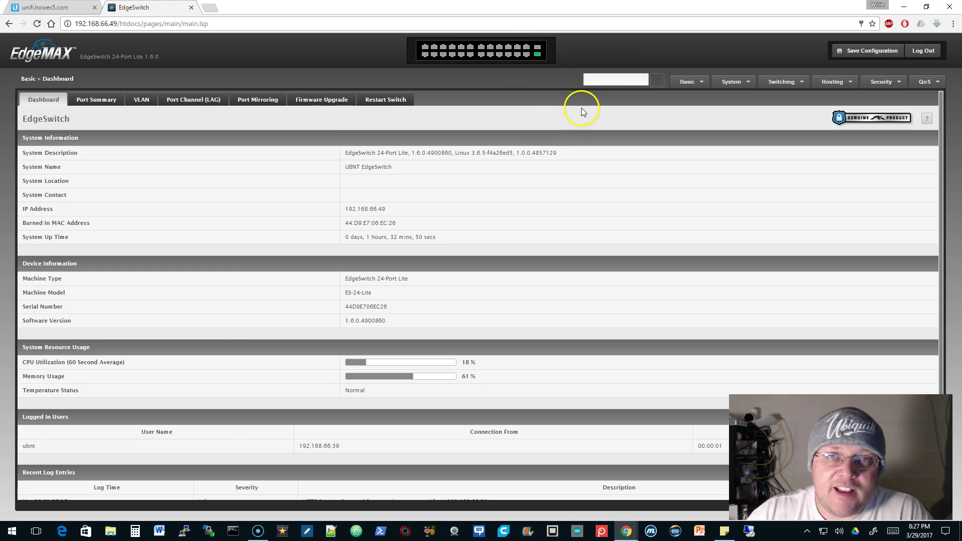
left_click(59, 8)
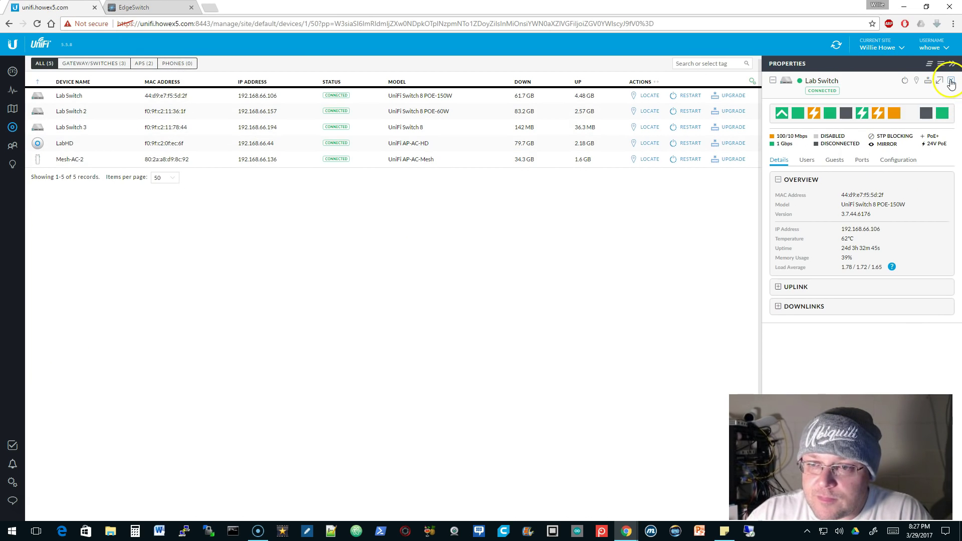
Close the Lab Switch properties and show the Networks list in Settings
left_click(950, 82)
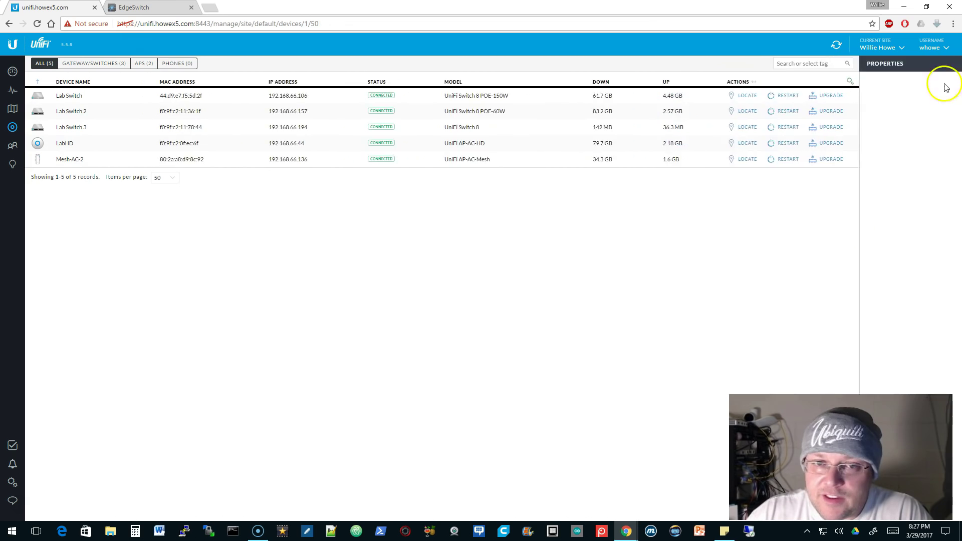
left_click(11, 484)
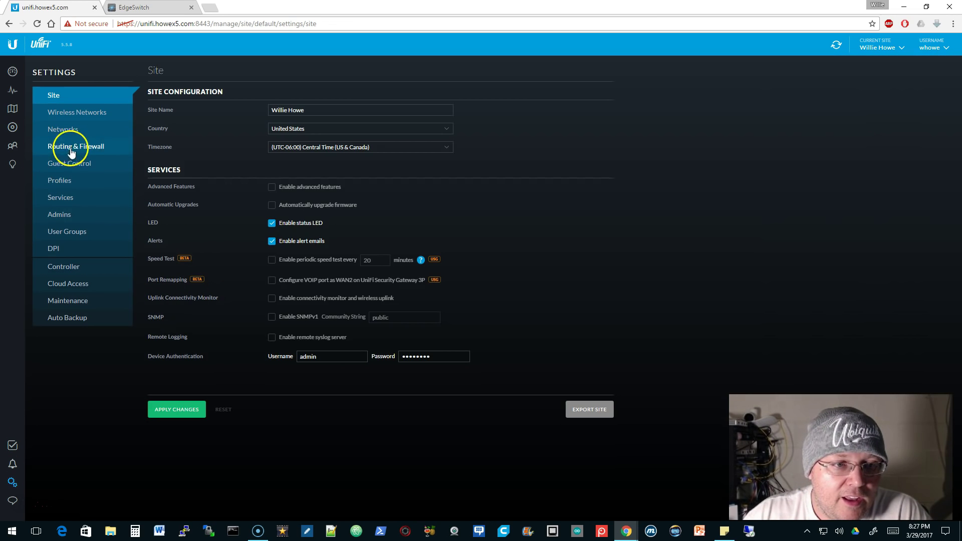
left_click(64, 129)
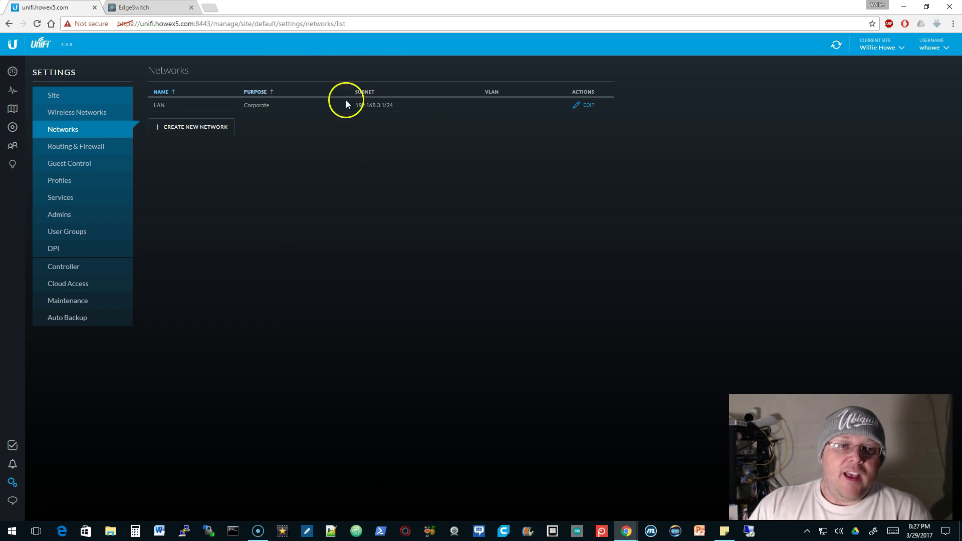
Start a new VLAN Only network named Video and begin entering its VLAN ID
left_click(216, 129)
left_click(365, 116)
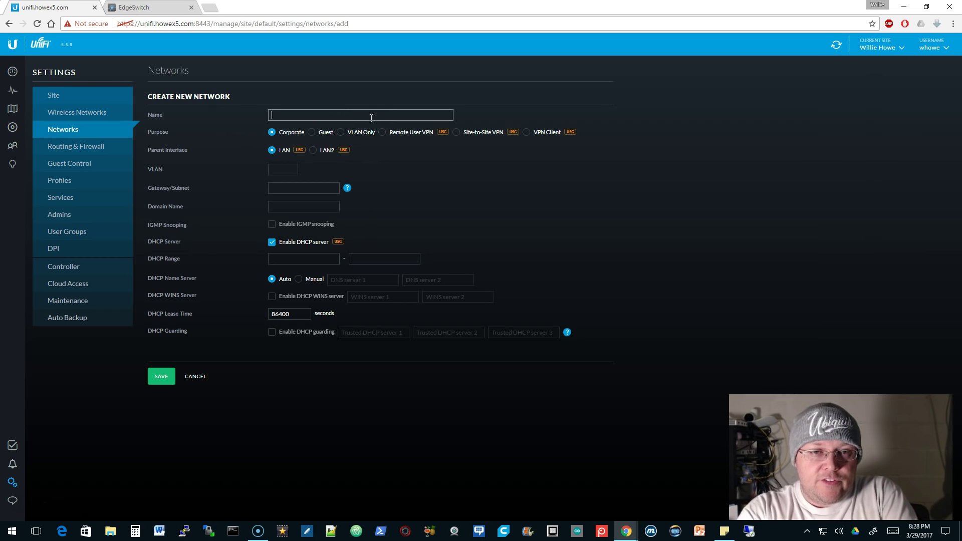
type("Video")
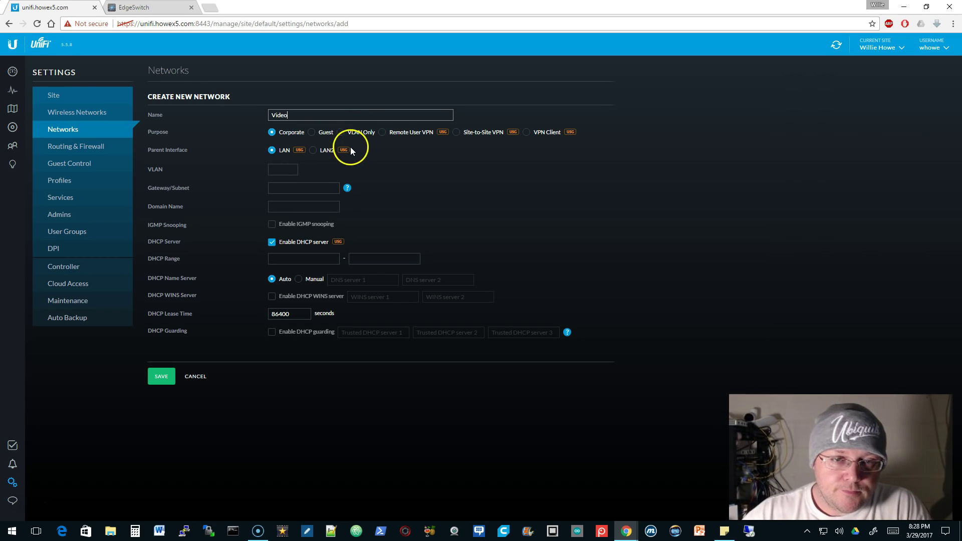
left_click(340, 133)
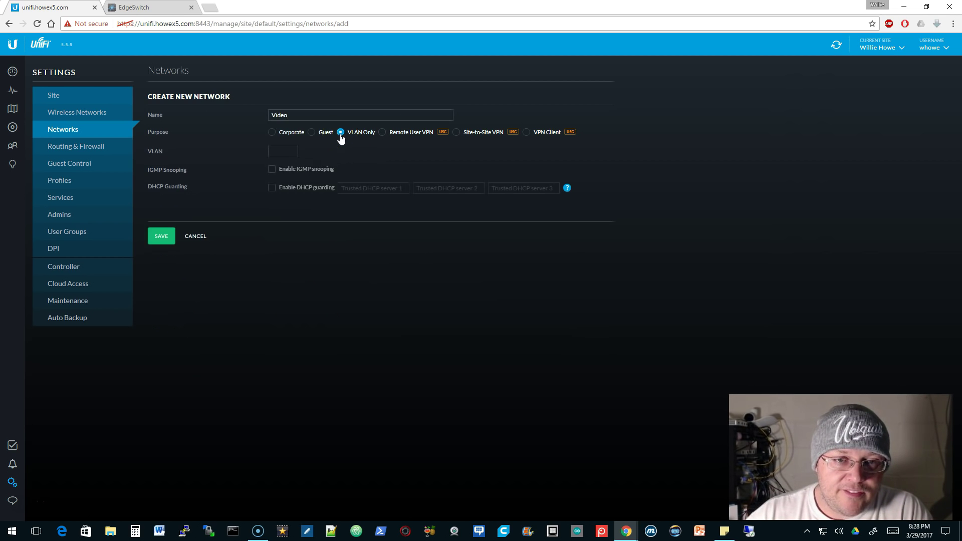
left_click(289, 152)
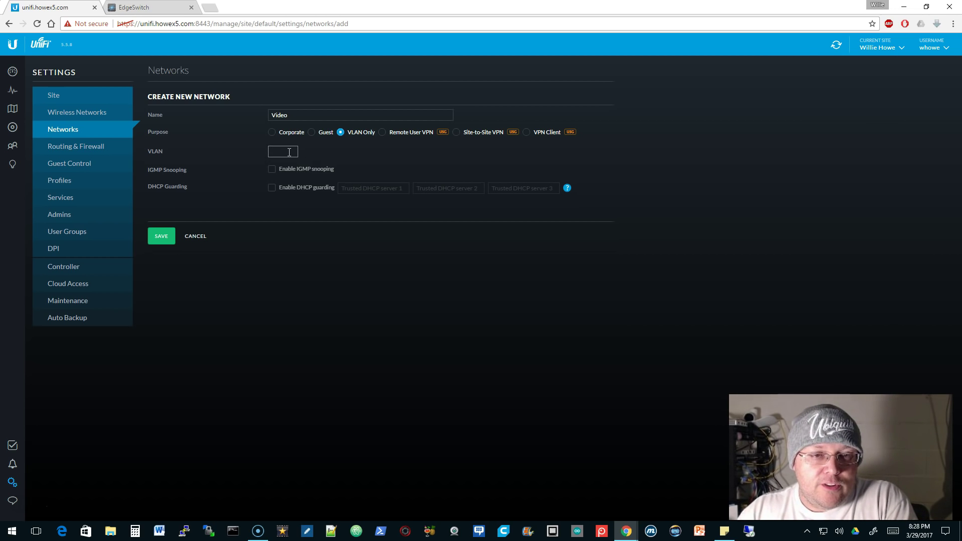
Save Video with VLAN ID 2, then add and save VoIP as a VLAN Only network on VLAN 3
type("2")
left_click(162, 236)
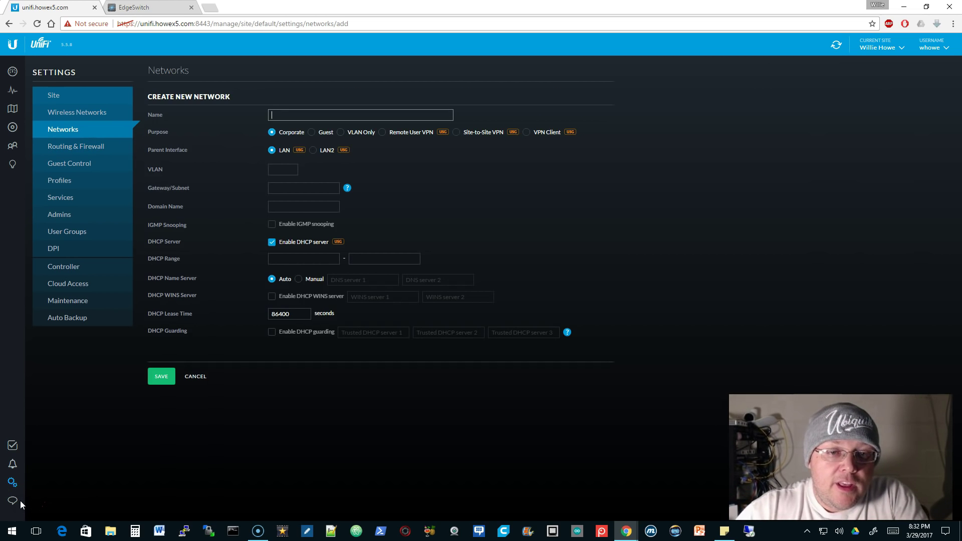
type("VoIP")
left_click(69, 428)
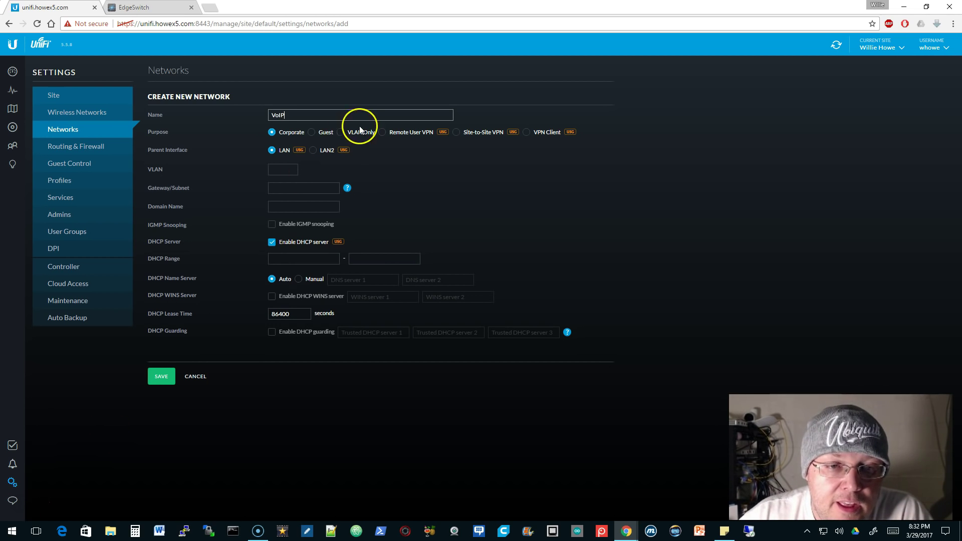
left_click(340, 132)
left_click(285, 152)
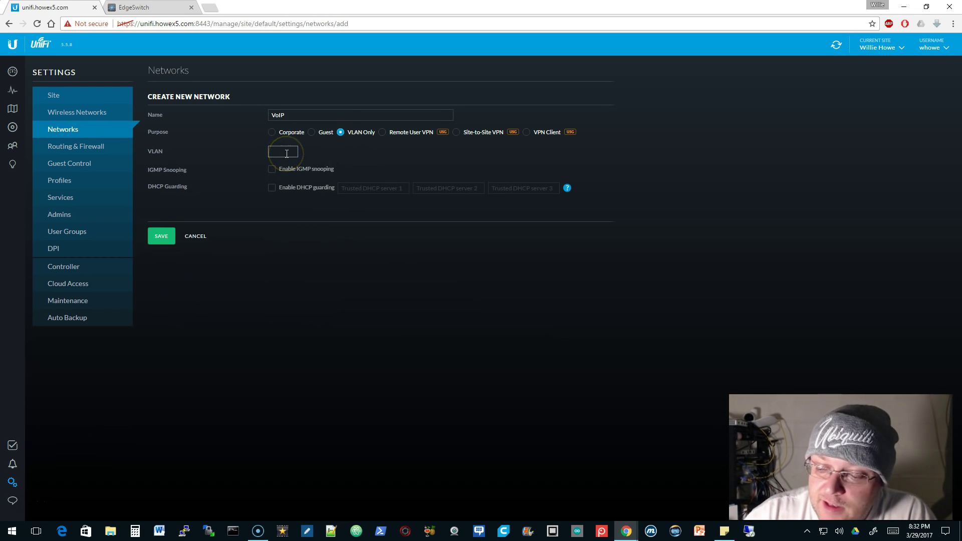
left_click(161, 235)
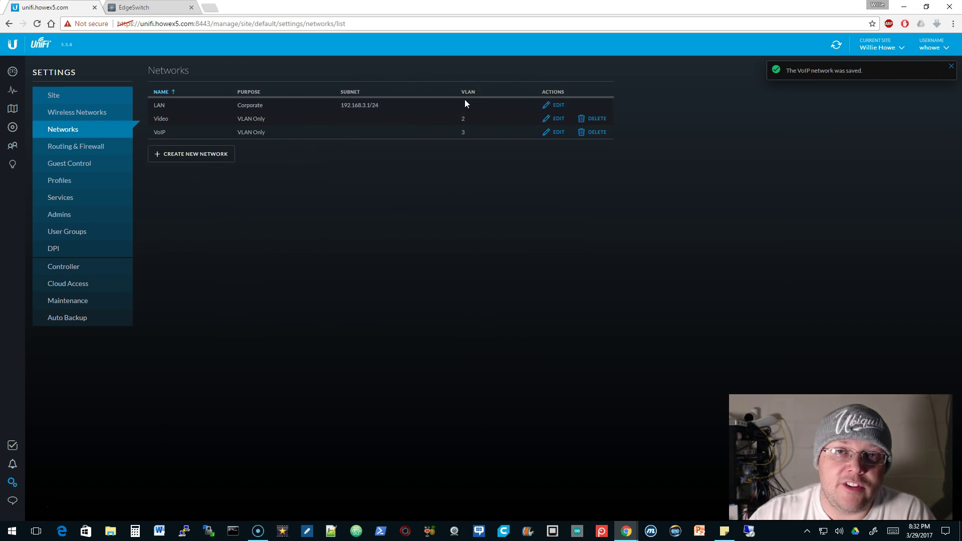
left_click(261, 113)
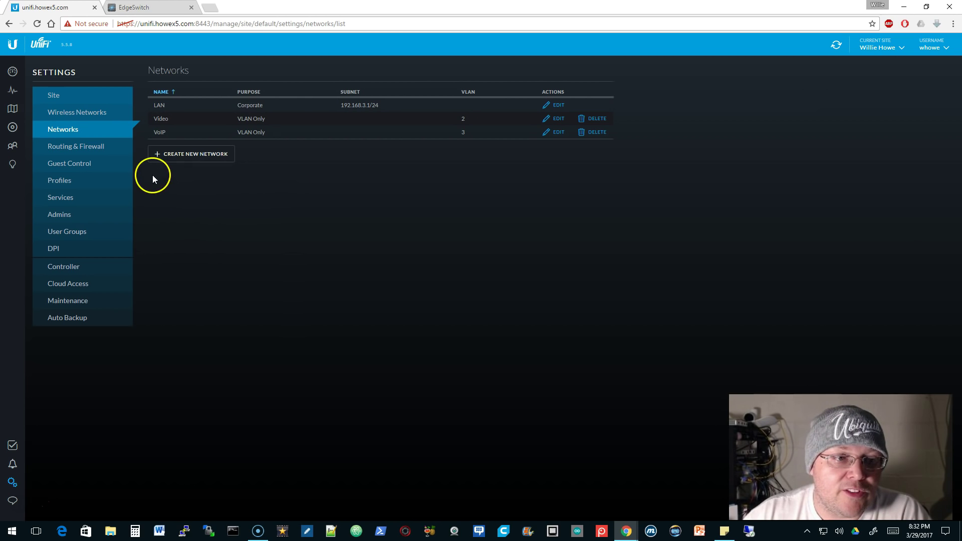
Open the Lab Switch's Configuration and expand its Networks/VLANs section
left_click(13, 128)
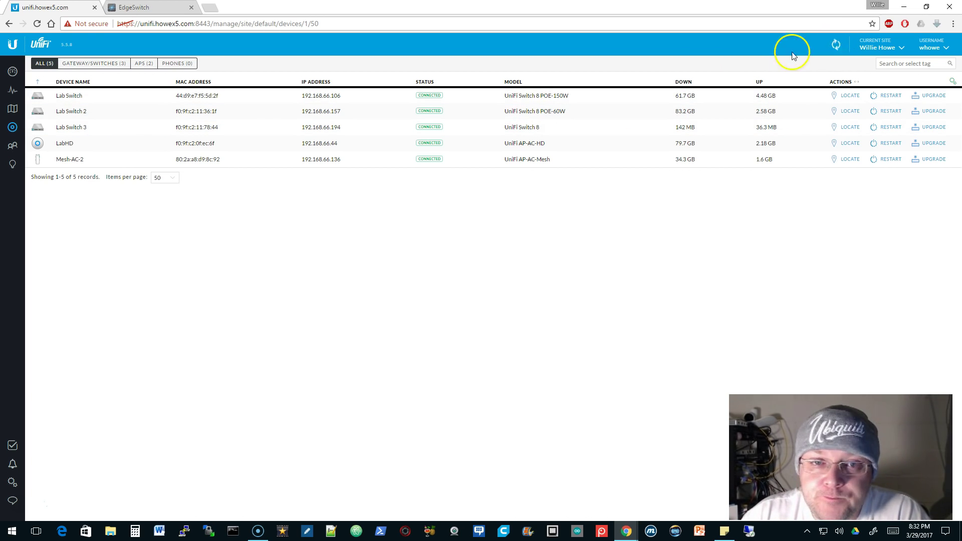
left_click(122, 97)
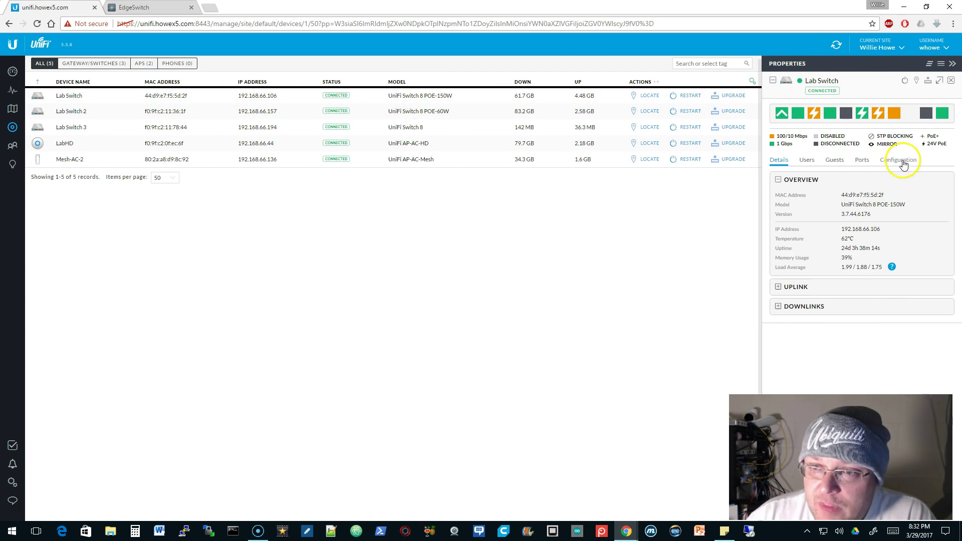
left_click(900, 162)
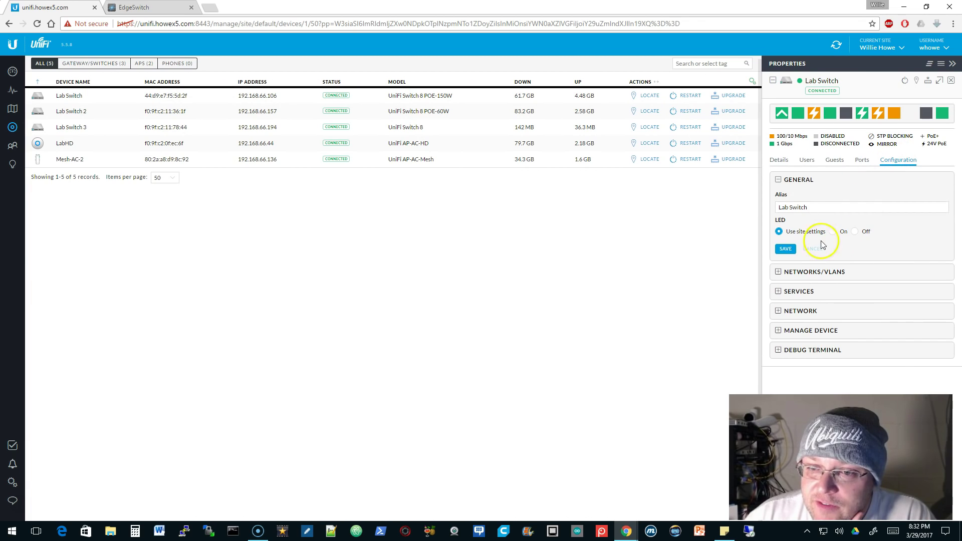
left_click(816, 274)
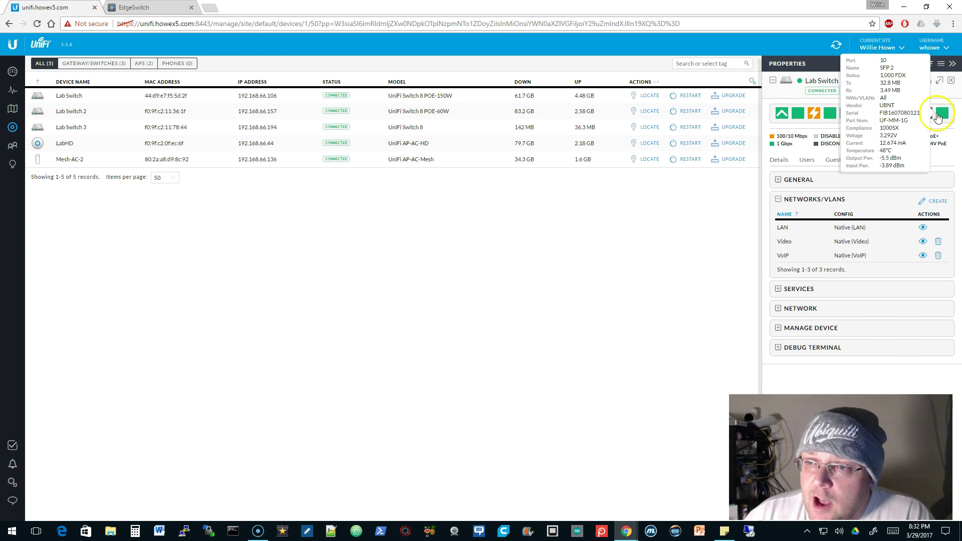
Edit port 10 (SFP 2), keep its Networks/VLANs set to All, and apply the change
left_click(942, 115)
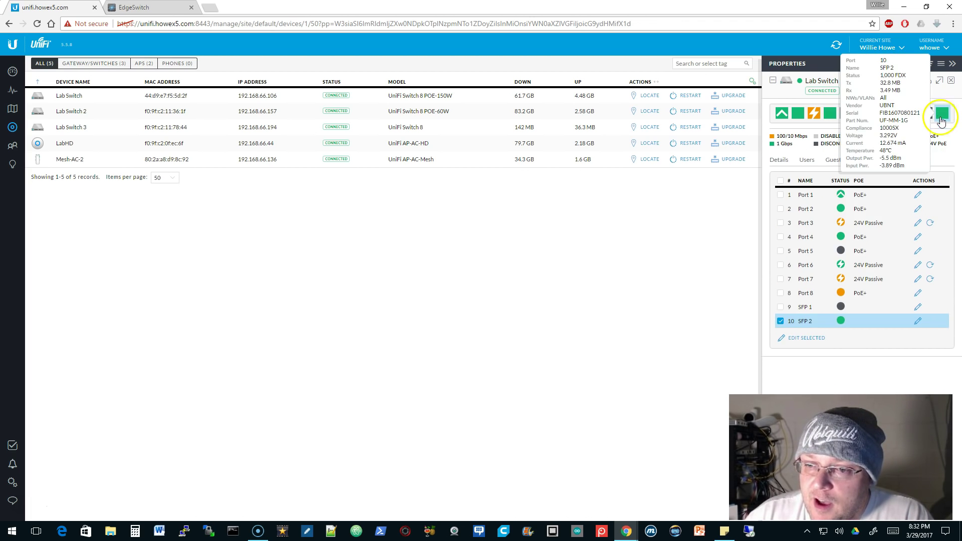
left_click(918, 320)
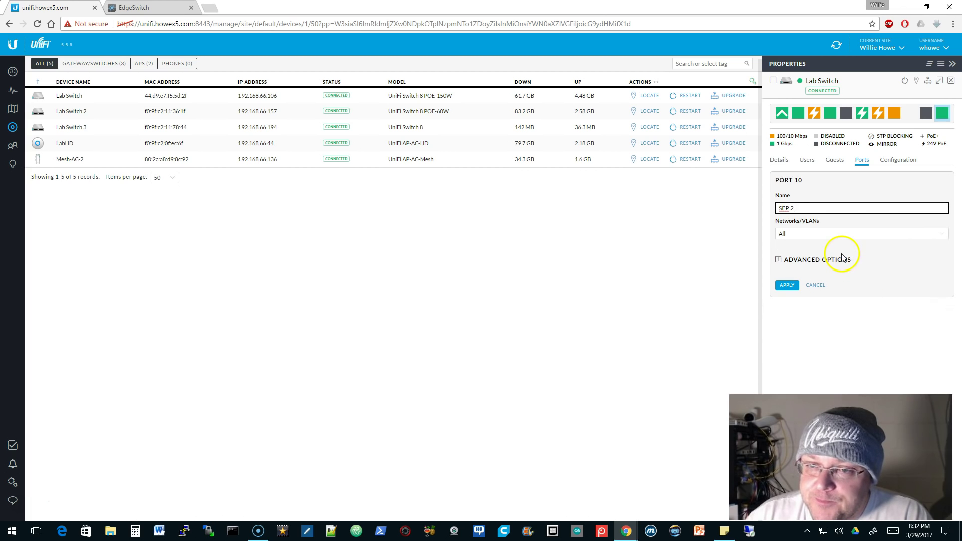
left_click(904, 236)
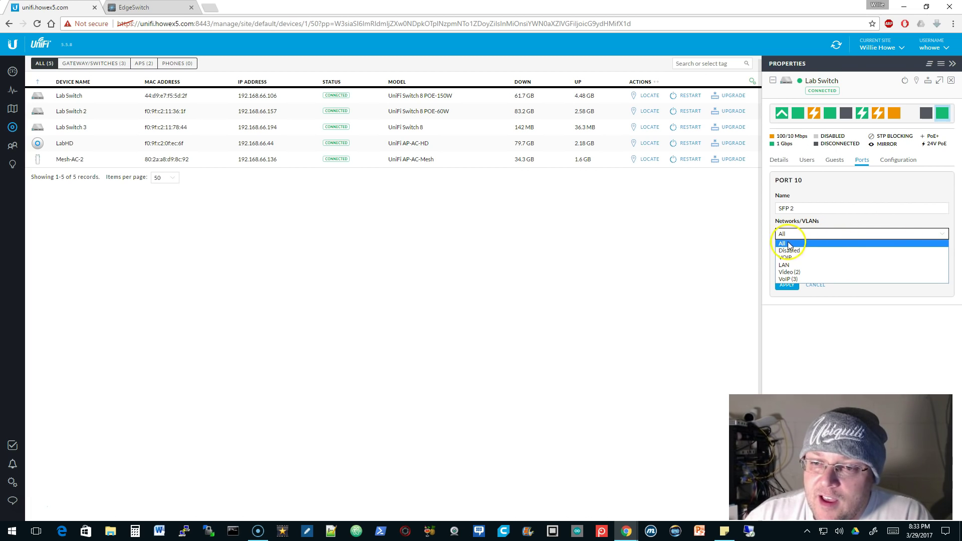
left_click_drag(816, 243, 796, 252)
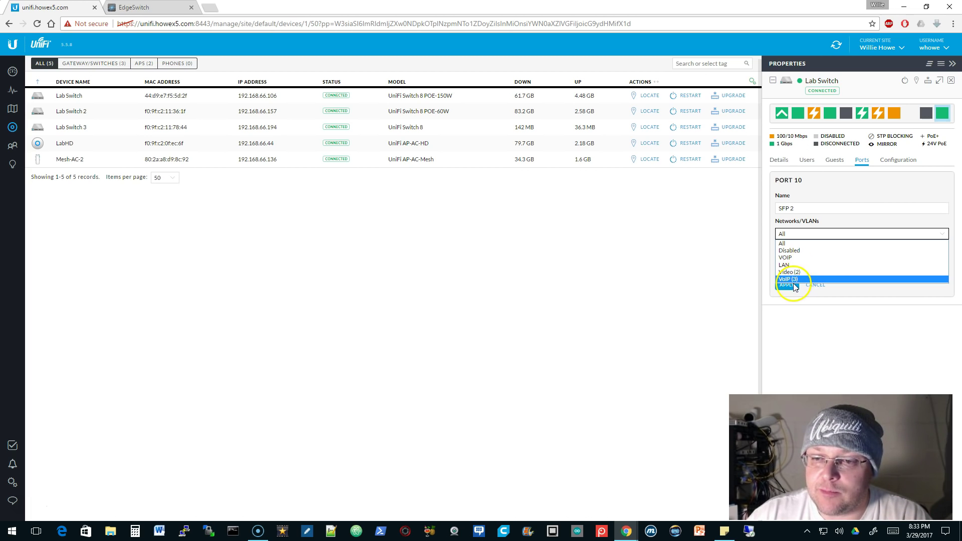
left_click(788, 244)
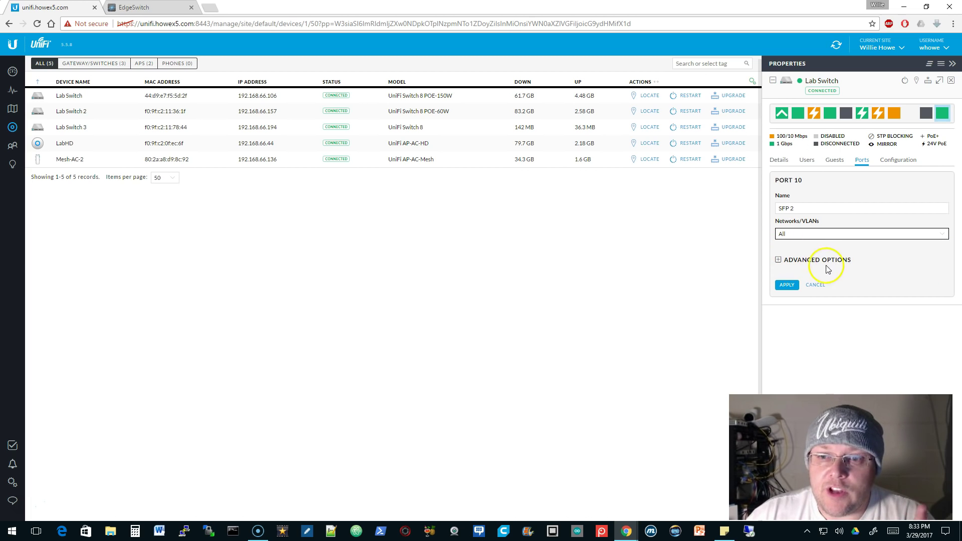
left_click(777, 260)
left_click(777, 260)
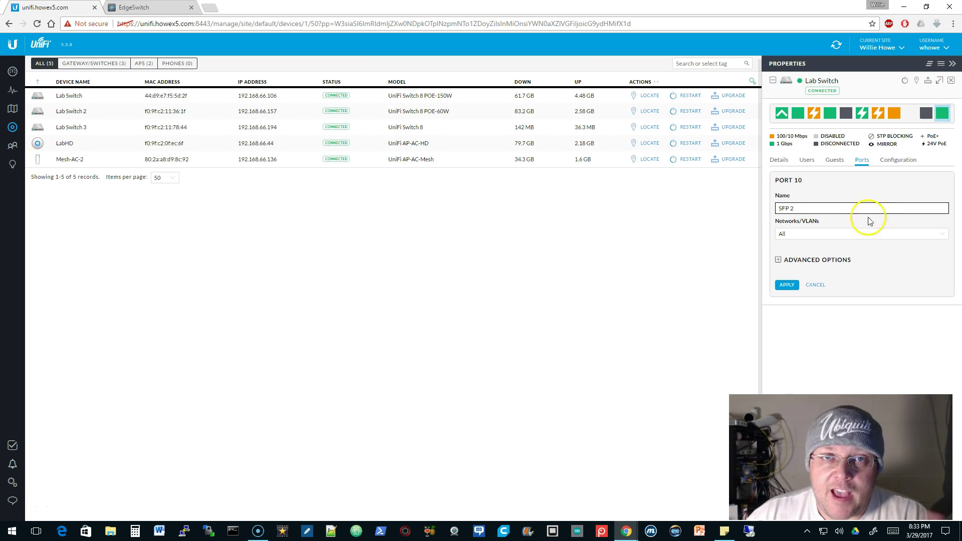
left_click(788, 284)
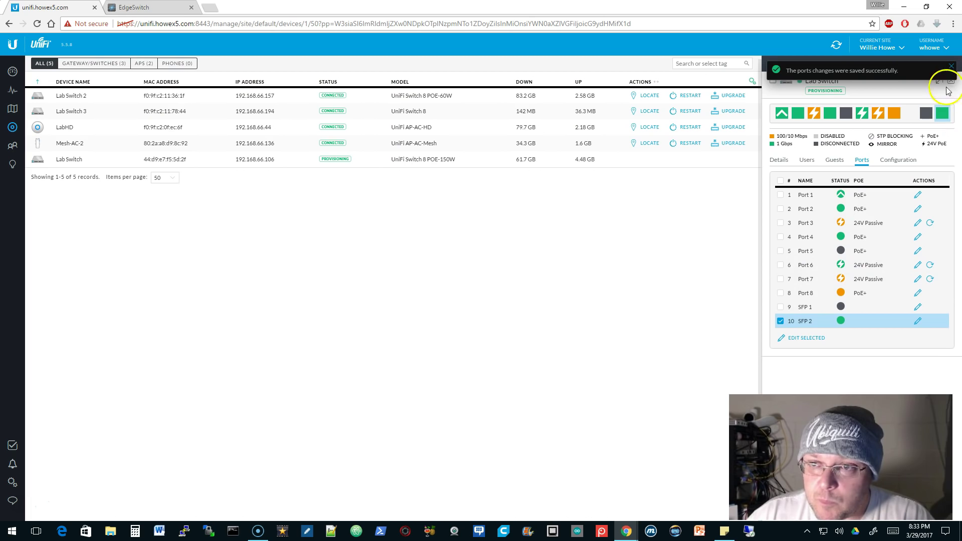
left_click(950, 68)
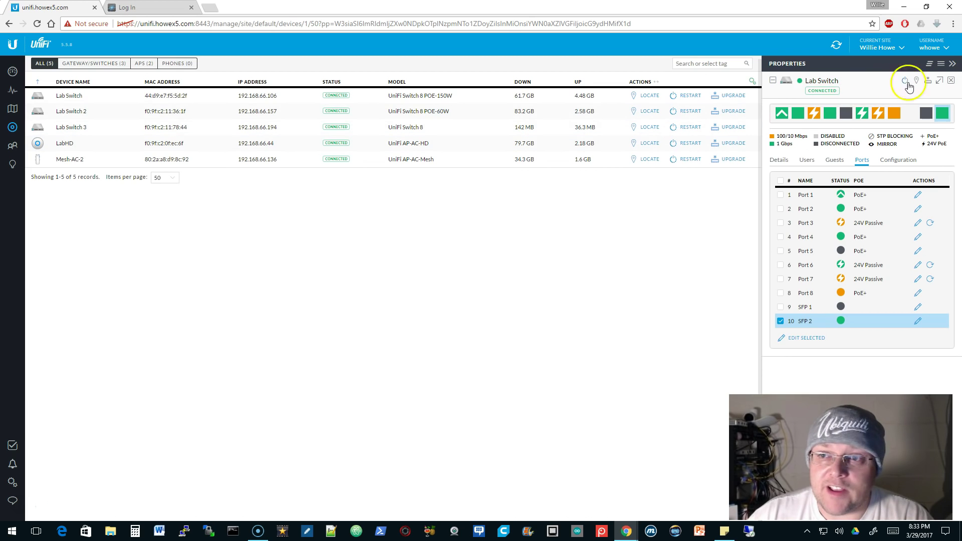
Close the Lab Switch Properties panel
left_click(951, 82)
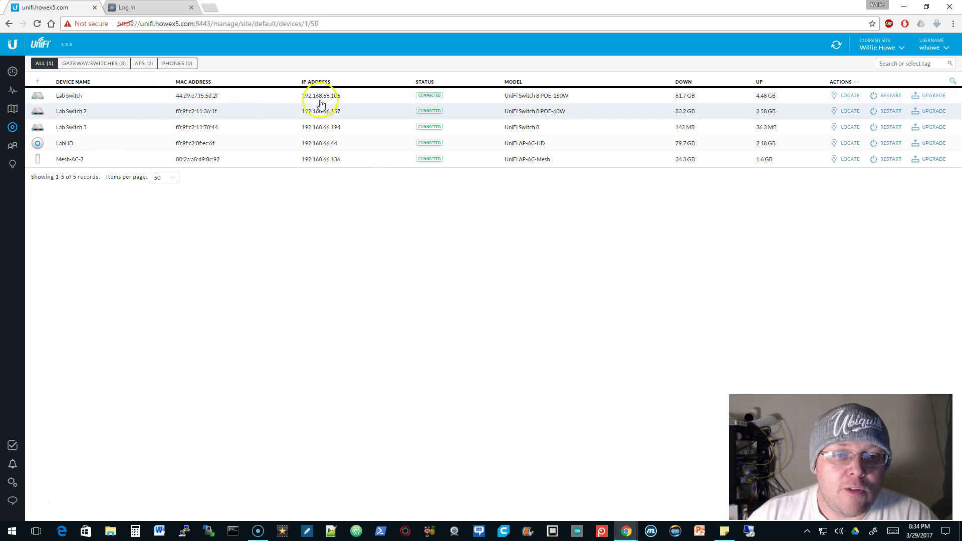
Dismiss the inactivity log-out notice and log back into the EdgeSwitch with the admin credentials
left_click(126, 8)
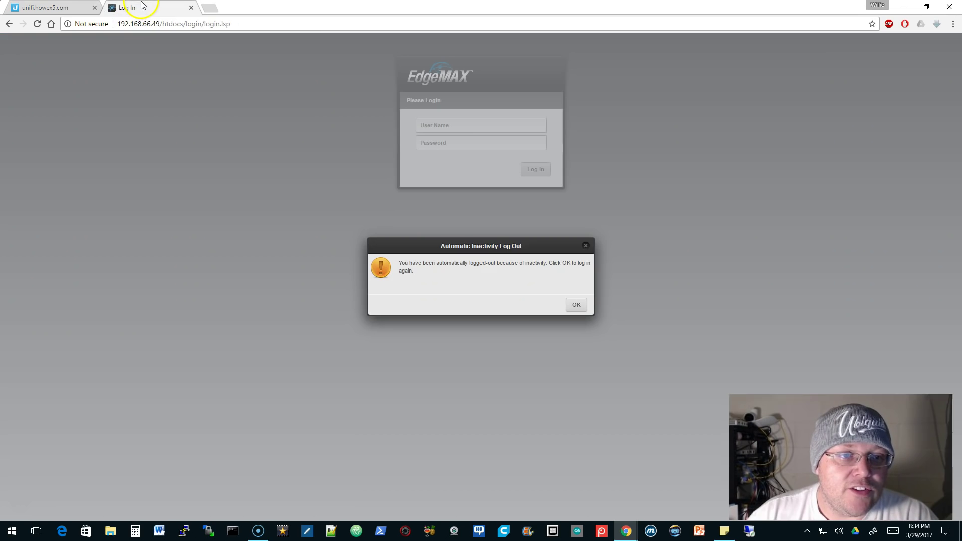
left_click(574, 303)
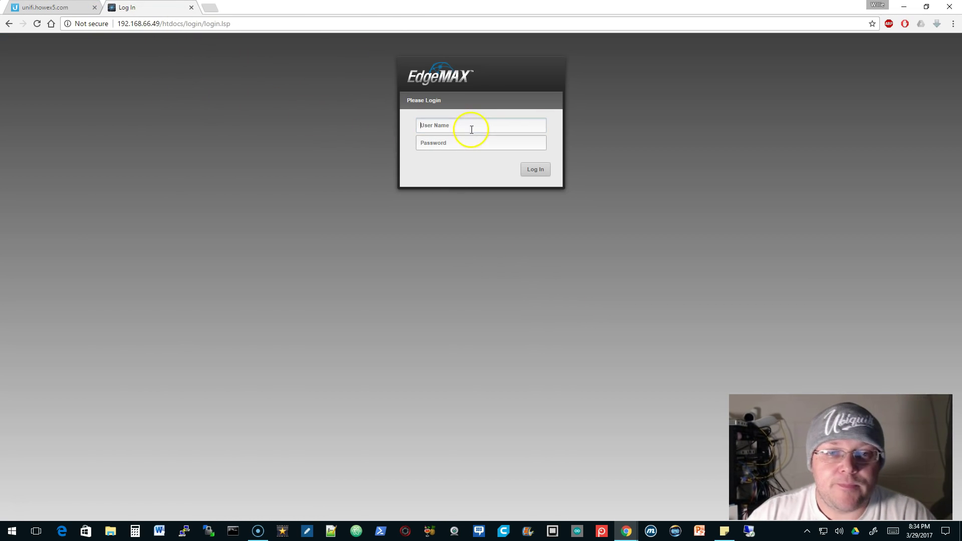
type("ubn")
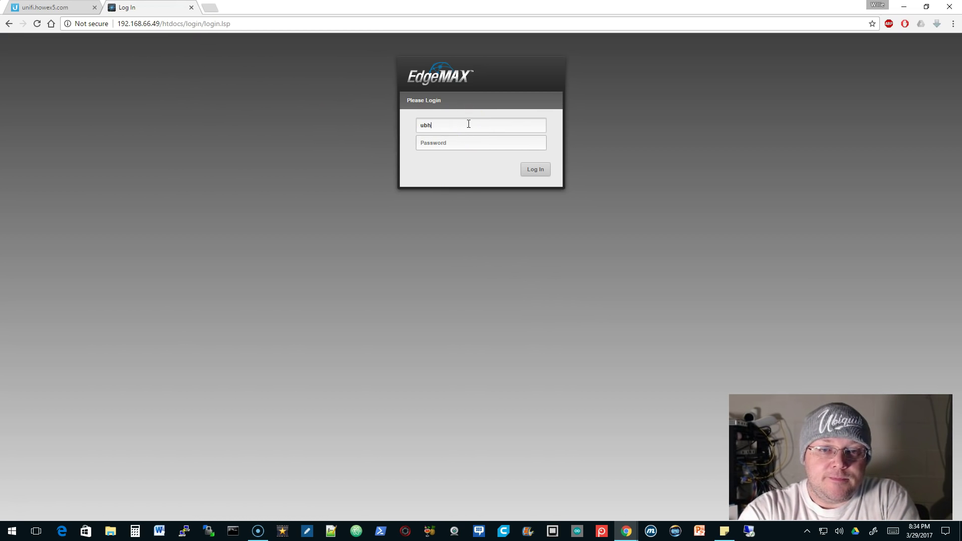
type("u")
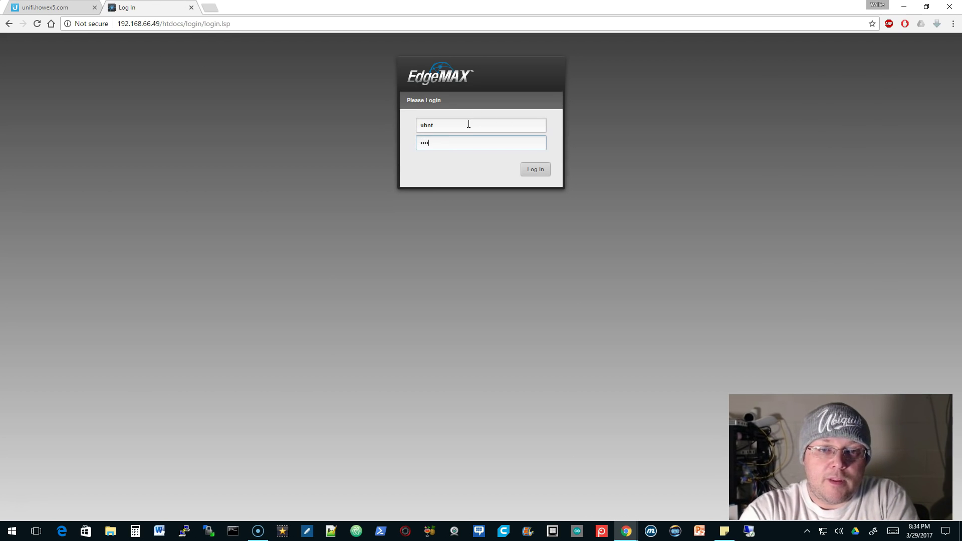
key("Return")
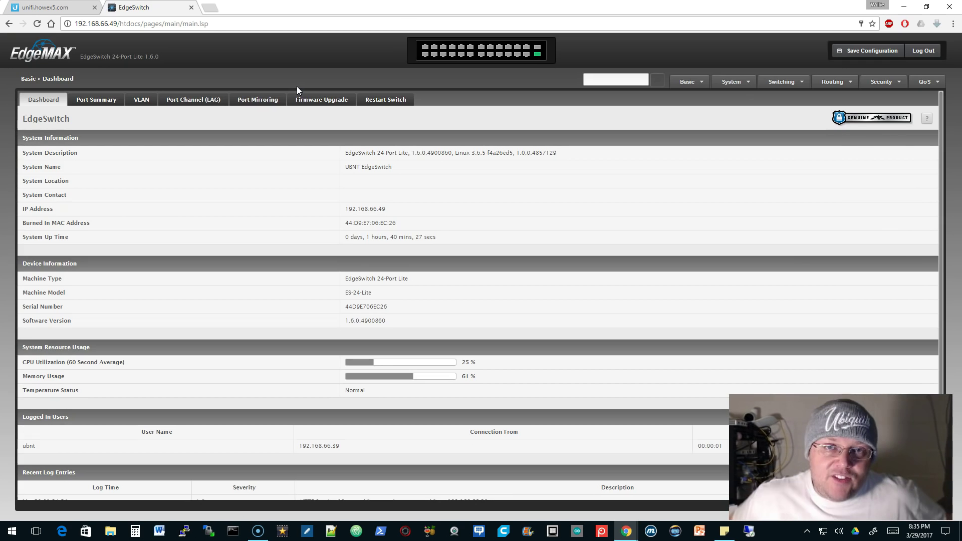
Check port 0/26's link status, begin a new VLAN on the VLAN page, then switch to UniFi
left_click(314, 99)
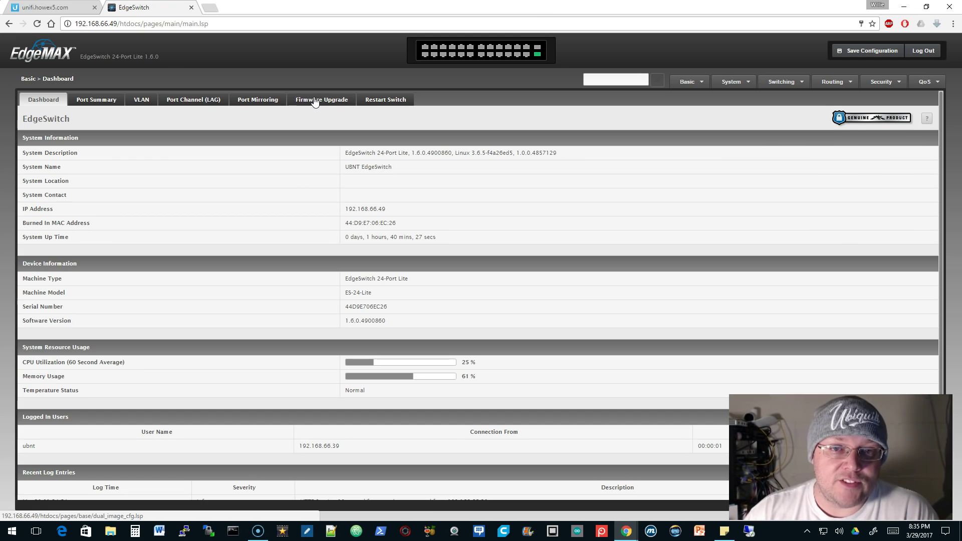
left_click(536, 54)
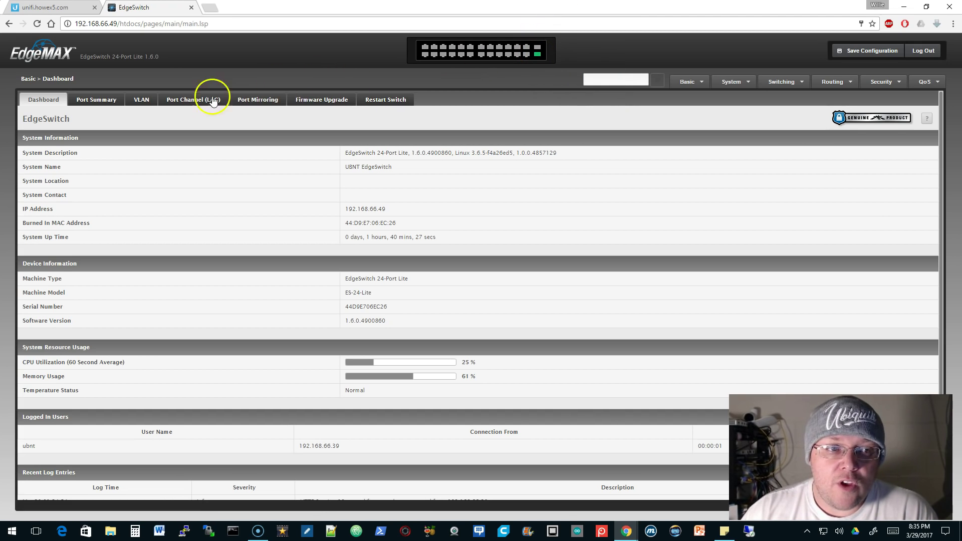
left_click(138, 102)
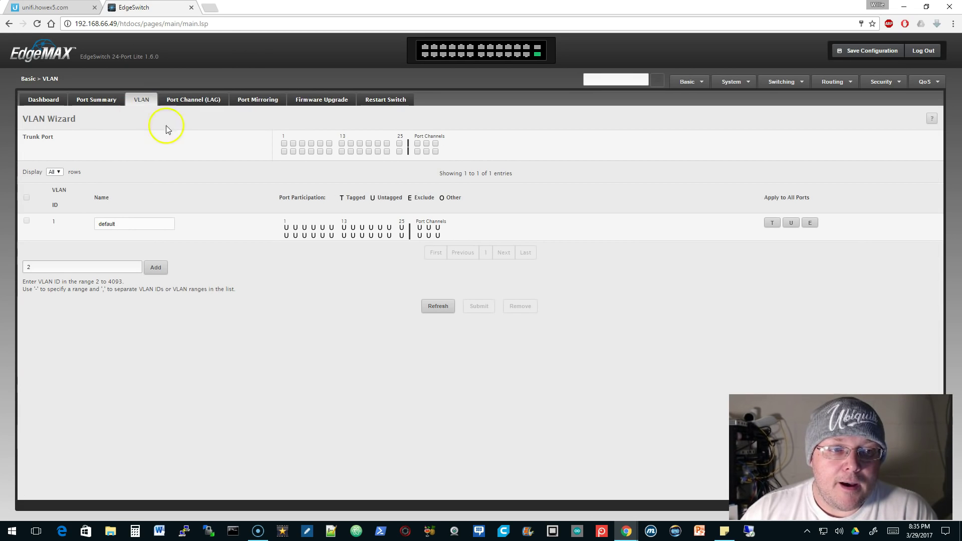
left_click(50, 269)
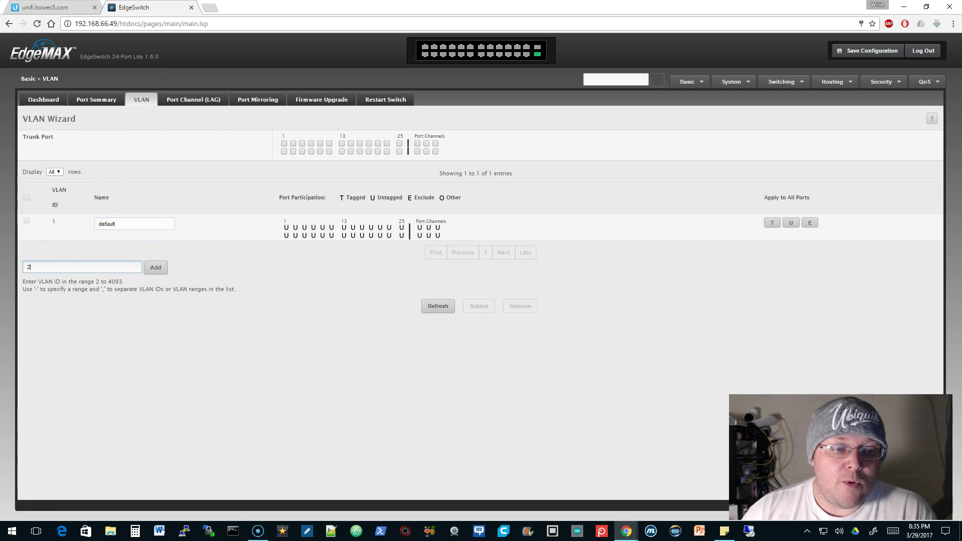
left_click(72, 8)
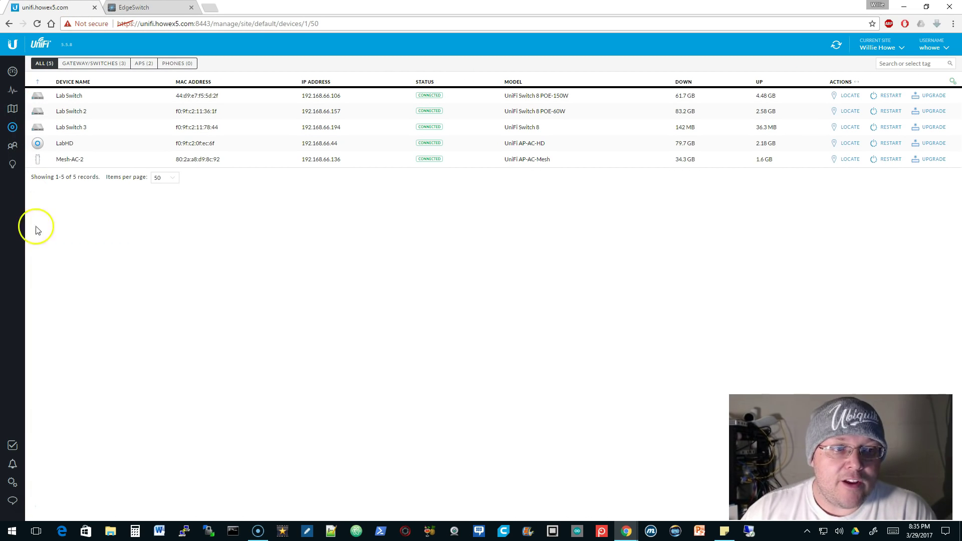
Confirm the Video (VLAN 2) and VoIP (VLAN 3) networks, then return to the EdgeSwitch VLAN wizard
left_click(12, 481)
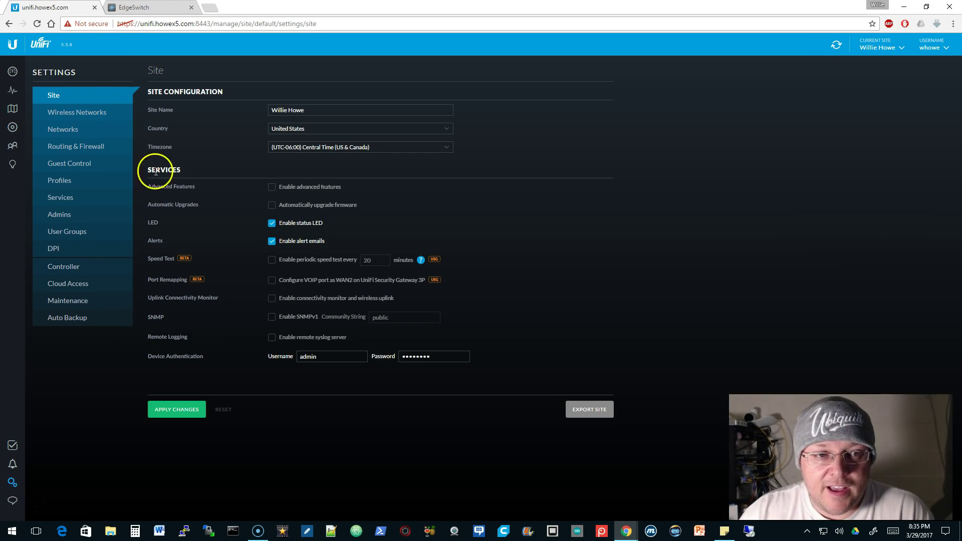
left_click(65, 131)
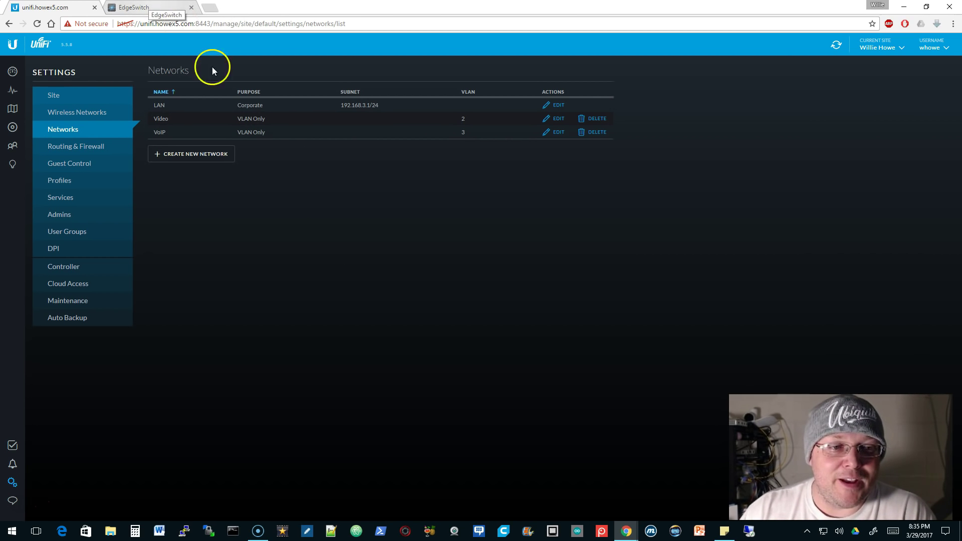
key("ctrl+Tab")
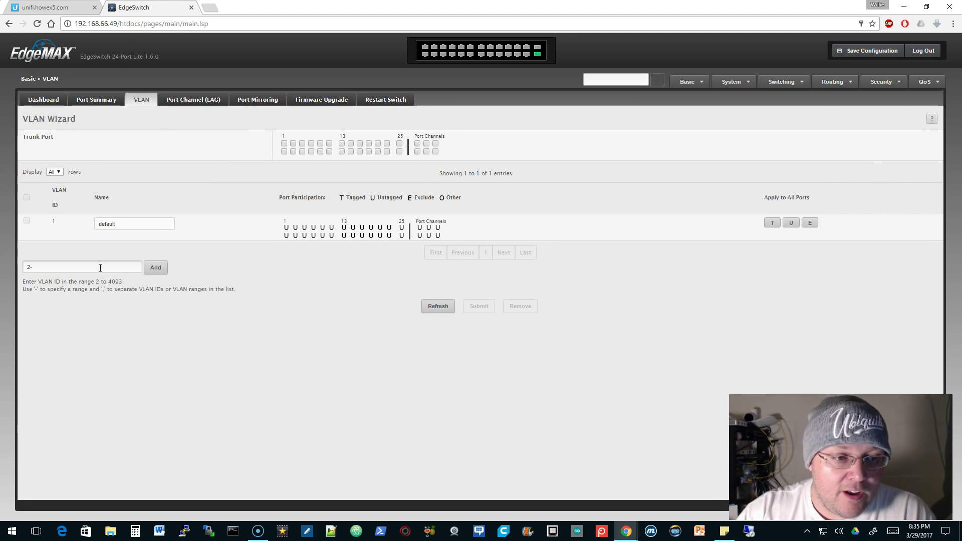
Add VLANs 2 and 3 and rename them Video and VoIP
left_click(155, 268)
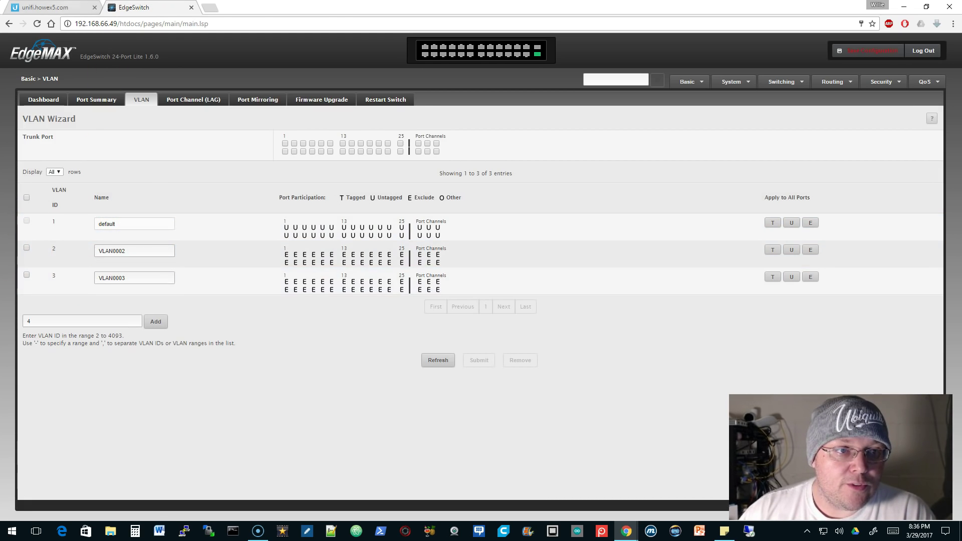
left_click(65, 7)
key("ctrl+Tab")
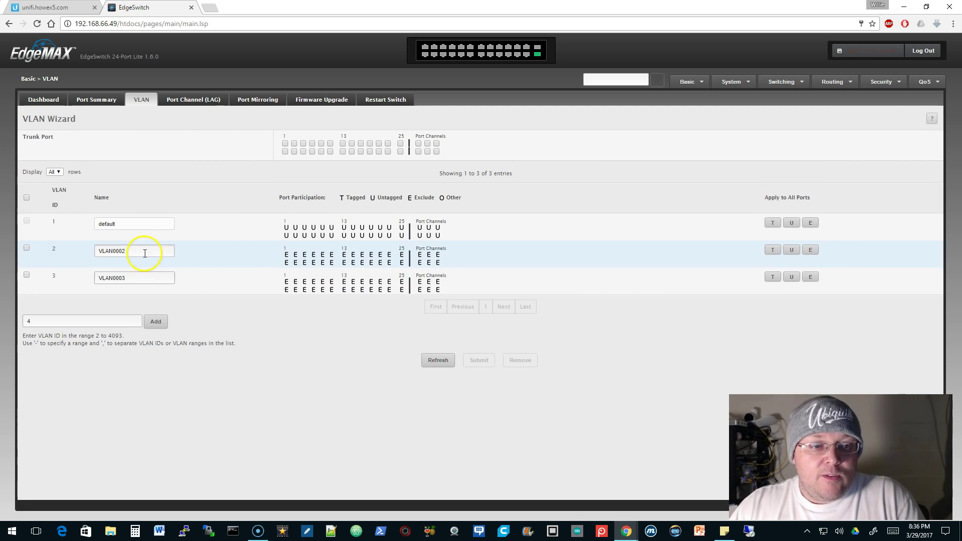
double_click(135, 251)
type("Video")
key("Tab")
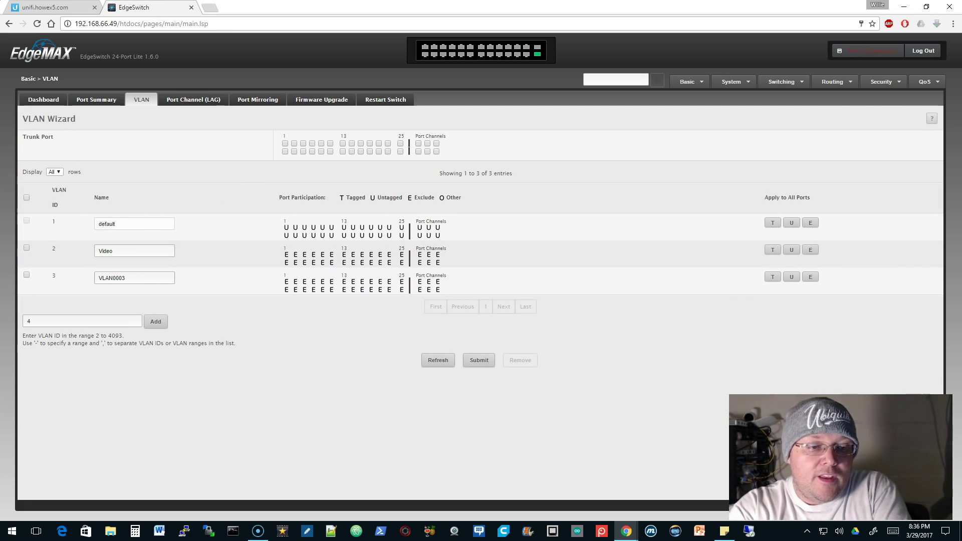
double_click(131, 278)
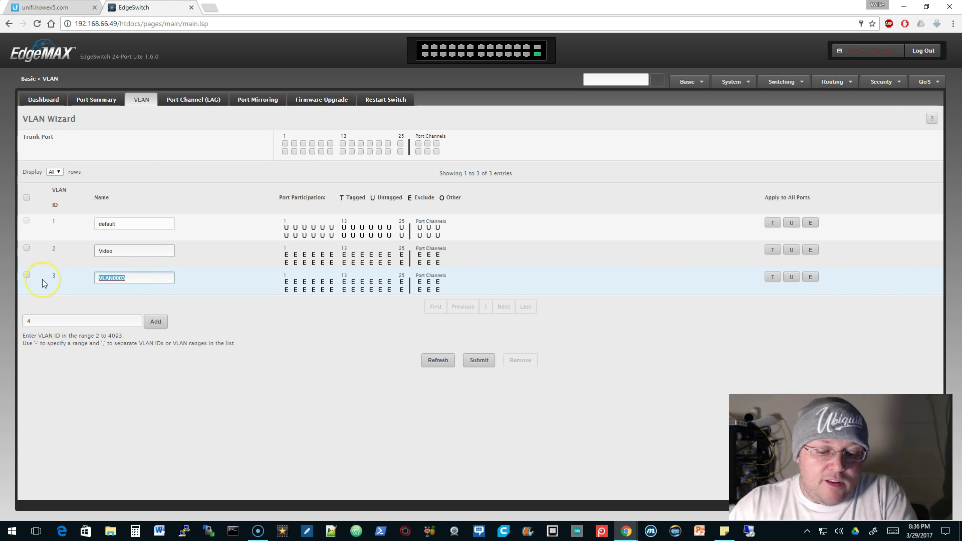
type("VoIP")
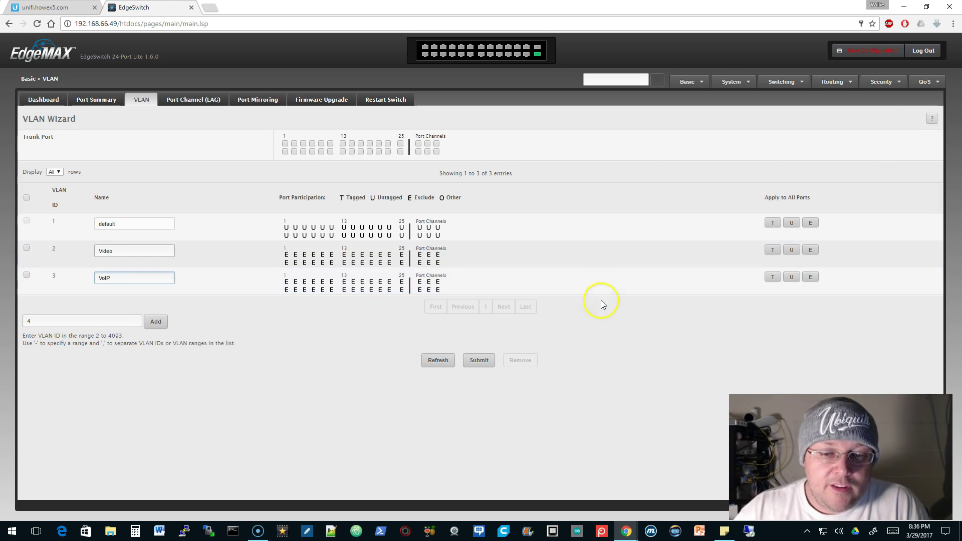
Submit the new VLANs and save the switch's running configuration
left_click(475, 360)
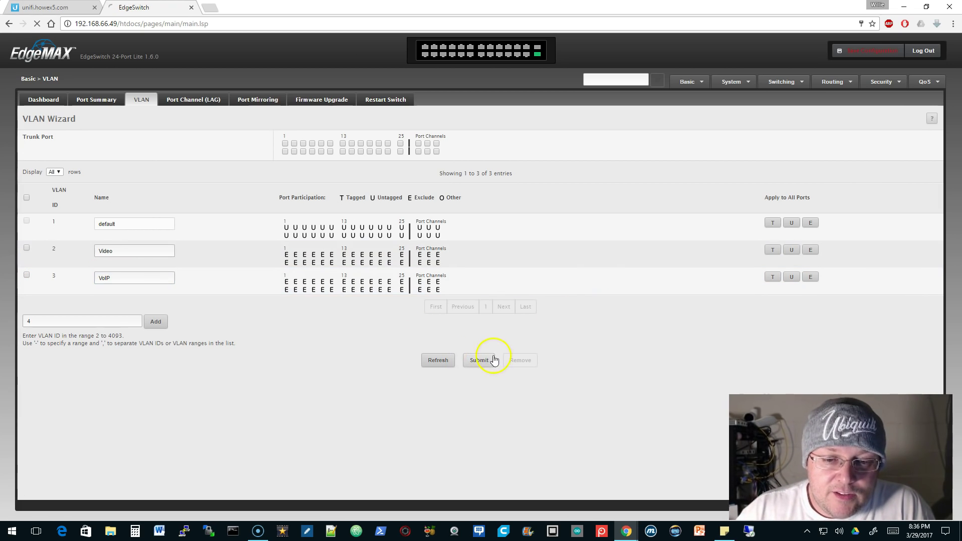
left_click(860, 53)
left_click(555, 315)
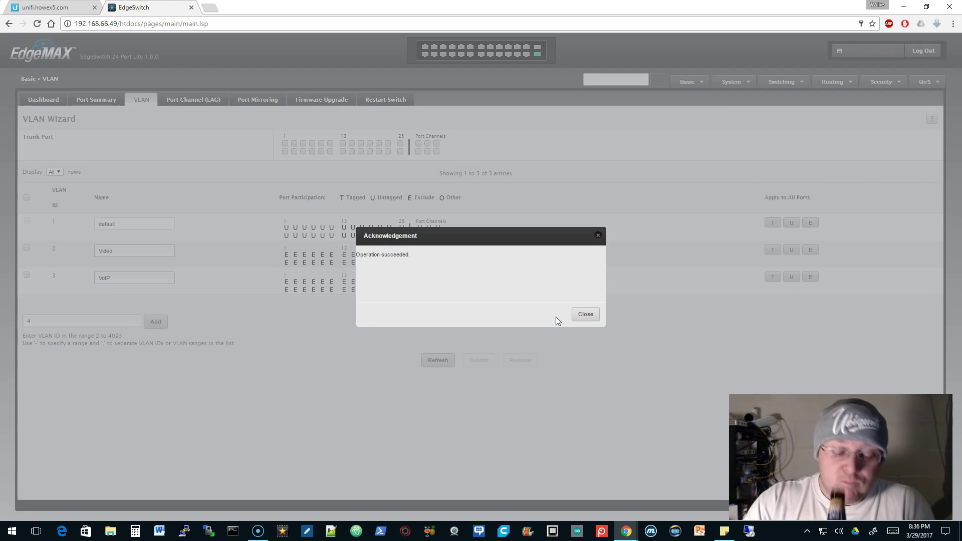
left_click(584, 317)
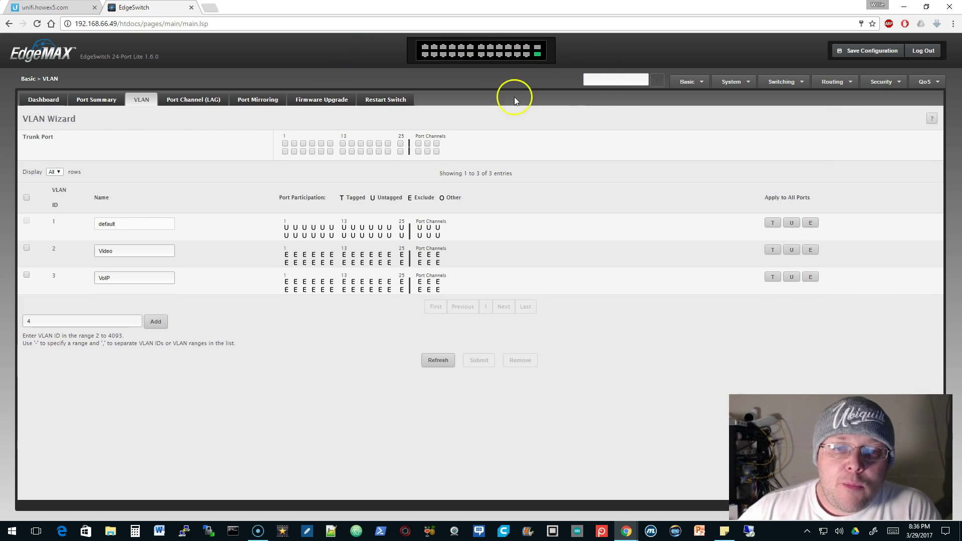
Set port 26 as the trunk port, submit, and save the switch configuration
left_click(400, 151)
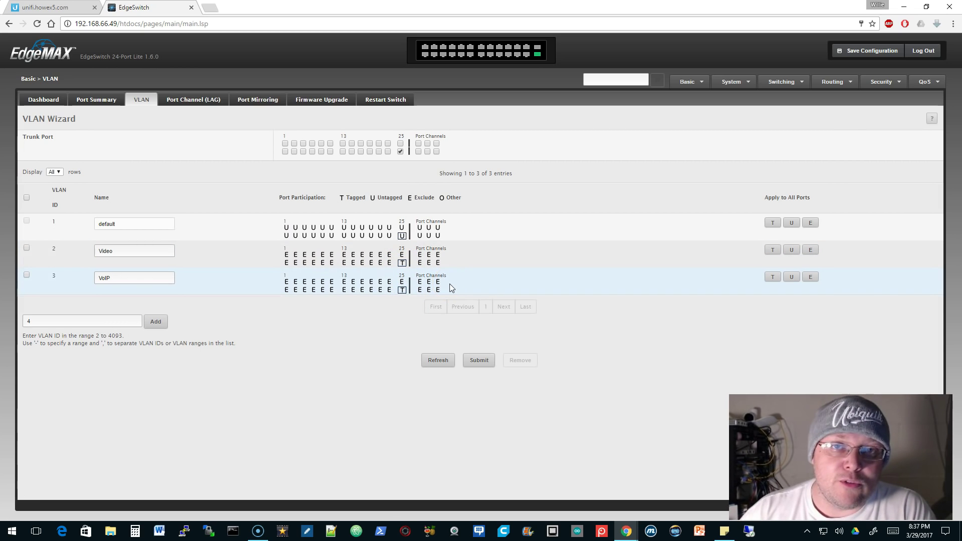
left_click(491, 360)
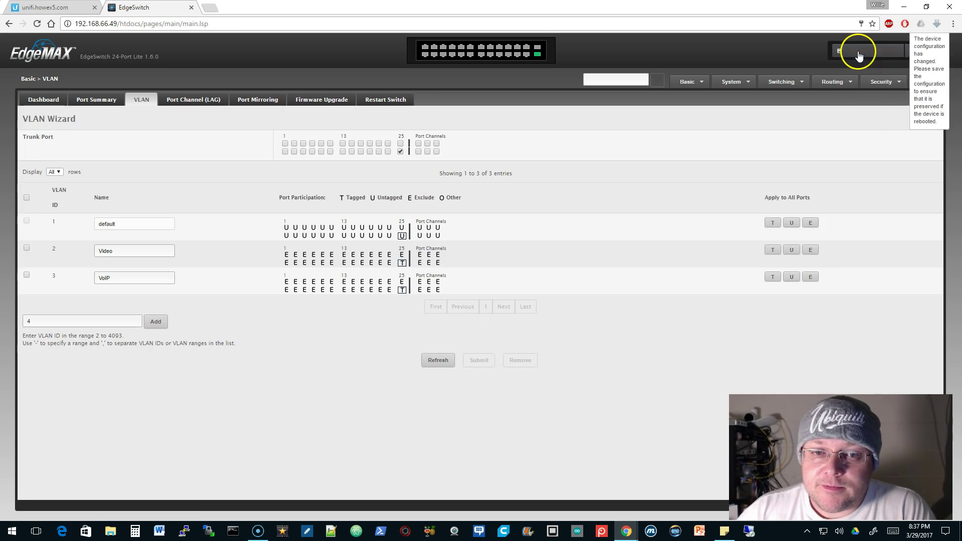
left_click(859, 53)
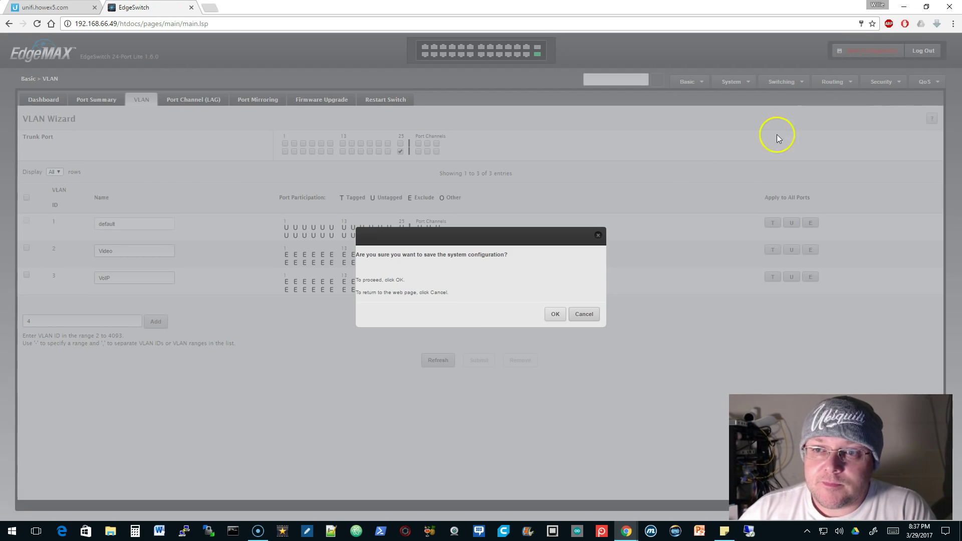
left_click(557, 315)
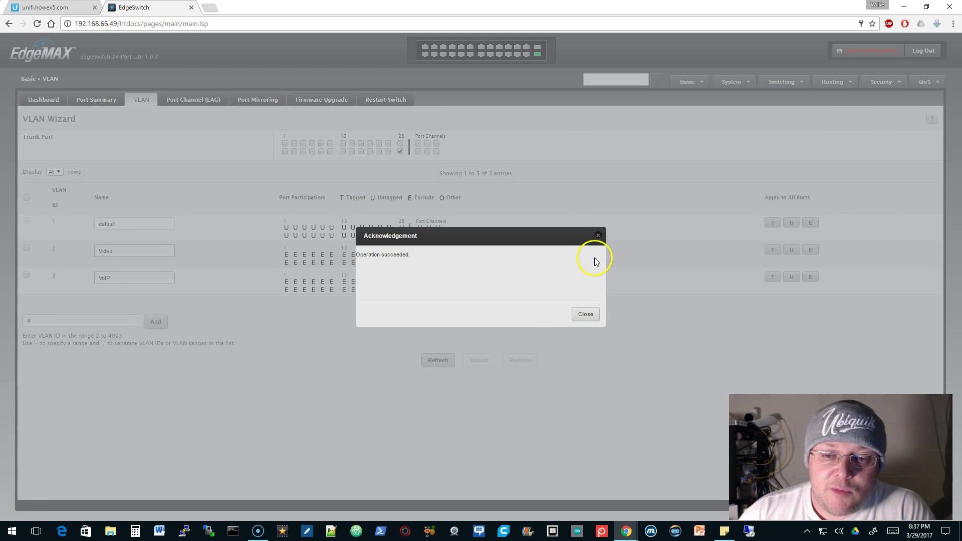
left_click(584, 315)
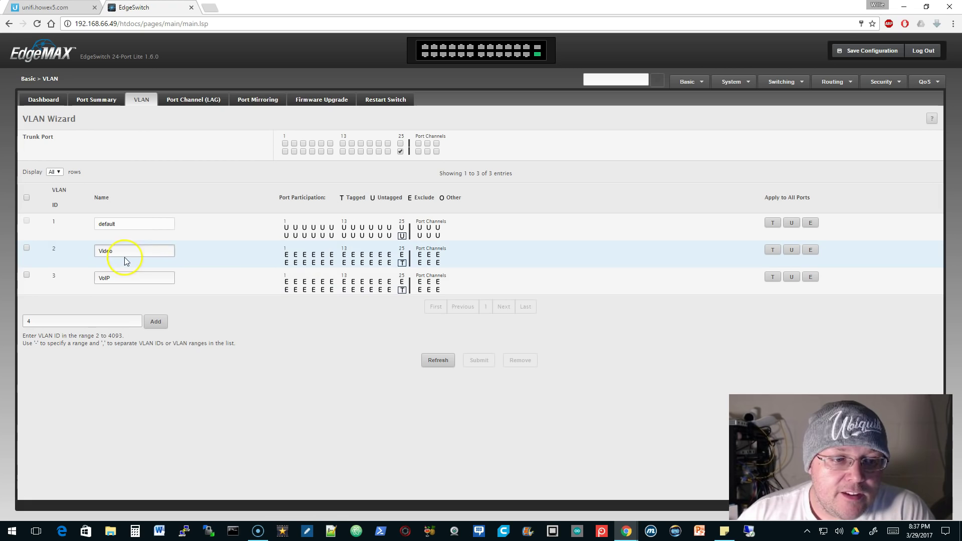
Make port 2 untagged on Video VLAN 2, excluded from VLAN 1, and save the configuration
left_click(296, 263)
left_click(296, 263)
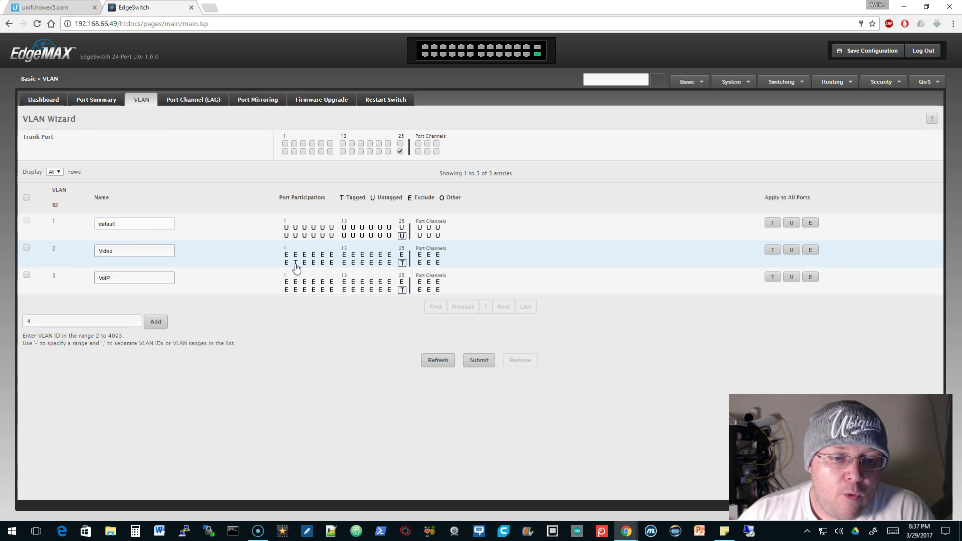
left_click(296, 235)
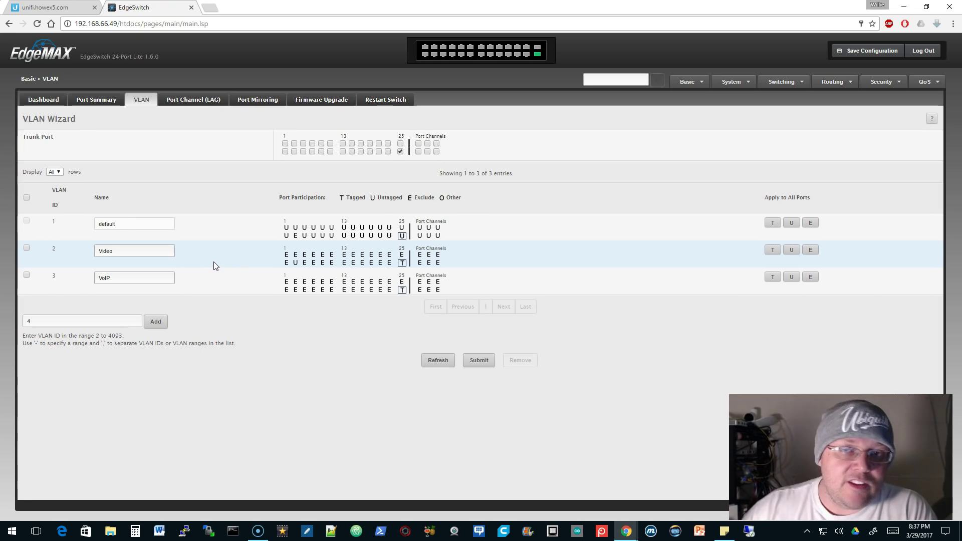
left_click(472, 368)
left_click(859, 52)
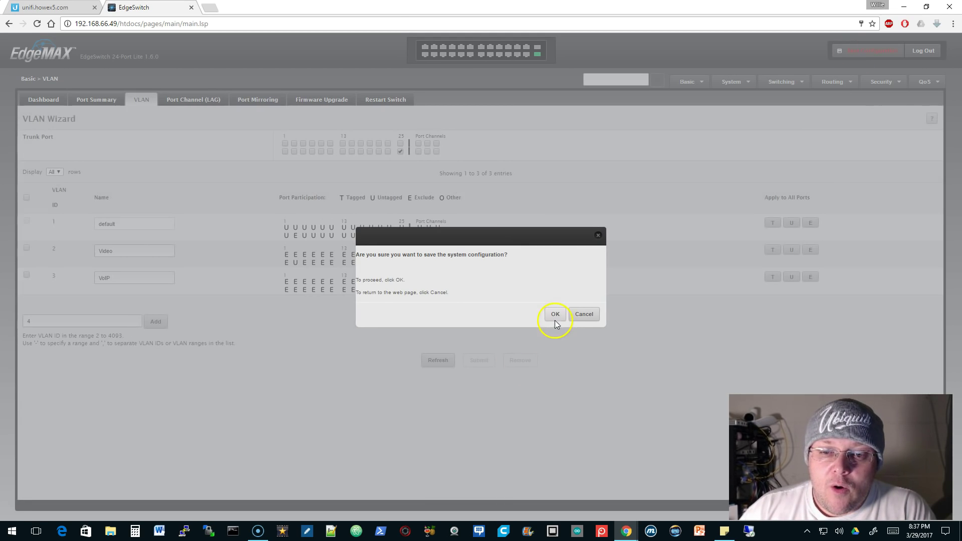
left_click(555, 315)
left_click(584, 315)
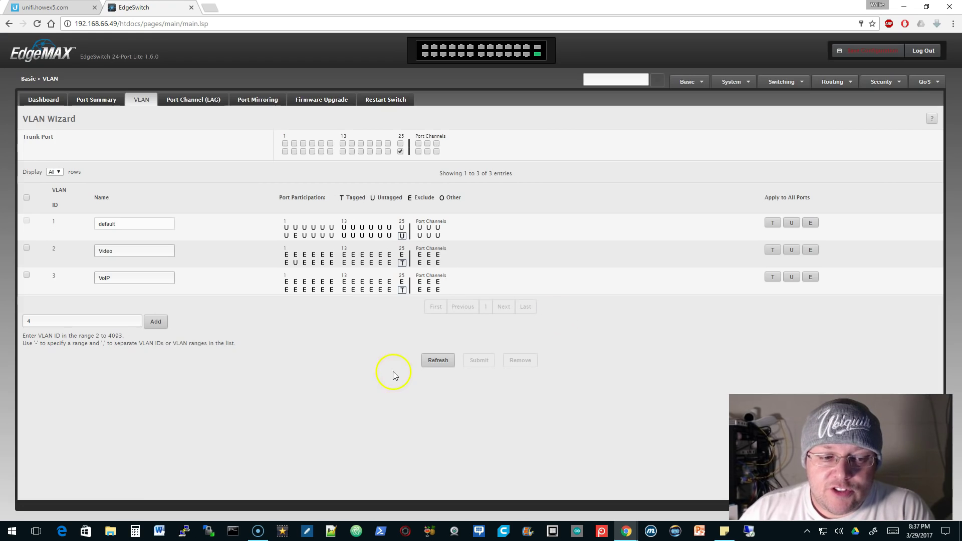